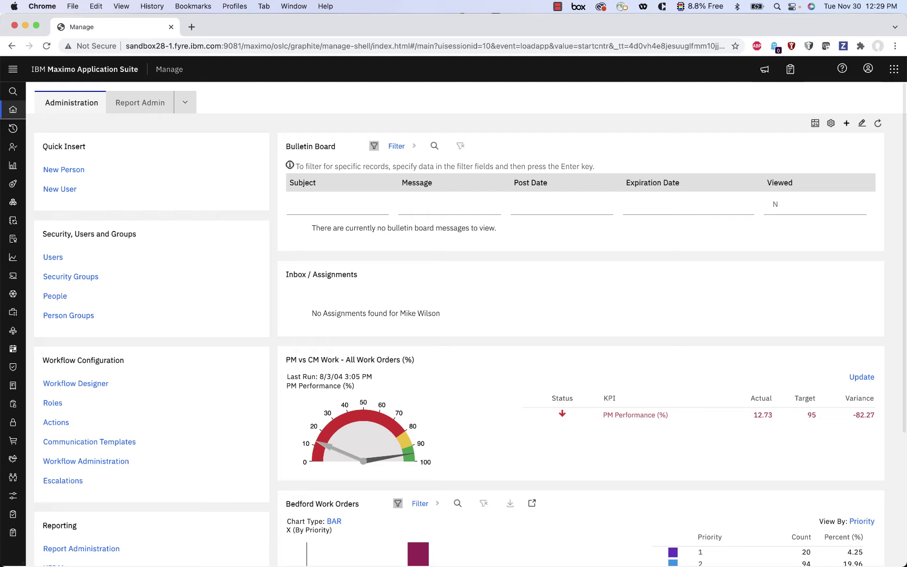
Open the bulletin board messages and dismiss the notice with OK.
{"action": "mouse_move", "coordinate": [688, 265]}
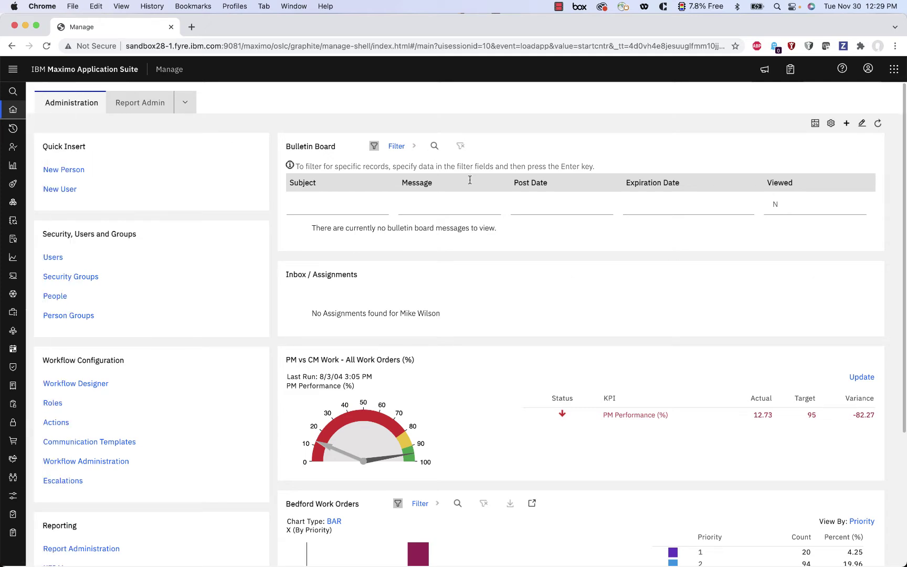
{"action": "scroll", "coordinate": [426, 274], "scroll_direction": "down", "scroll_amount": 5}
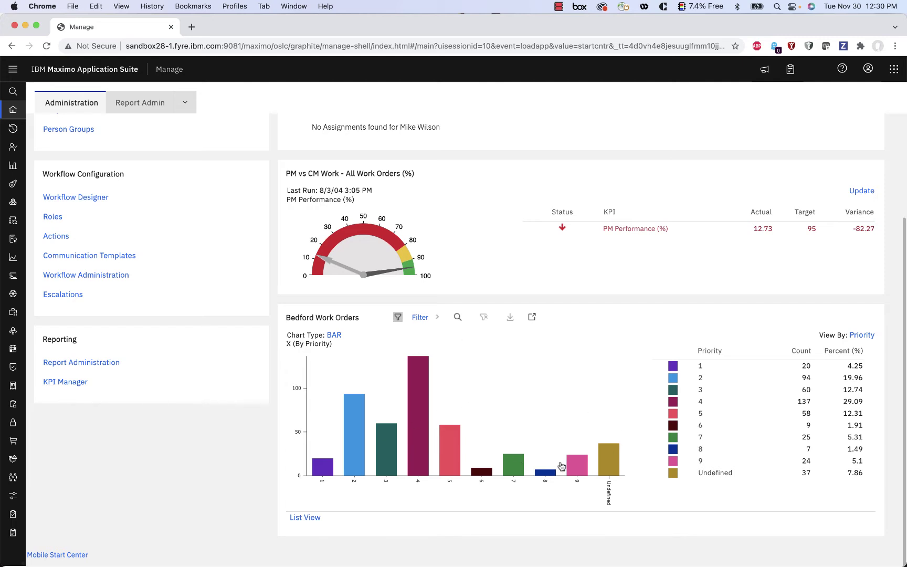
{"action": "scroll", "coordinate": [630, 443], "scroll_direction": "up", "scroll_amount": 1}
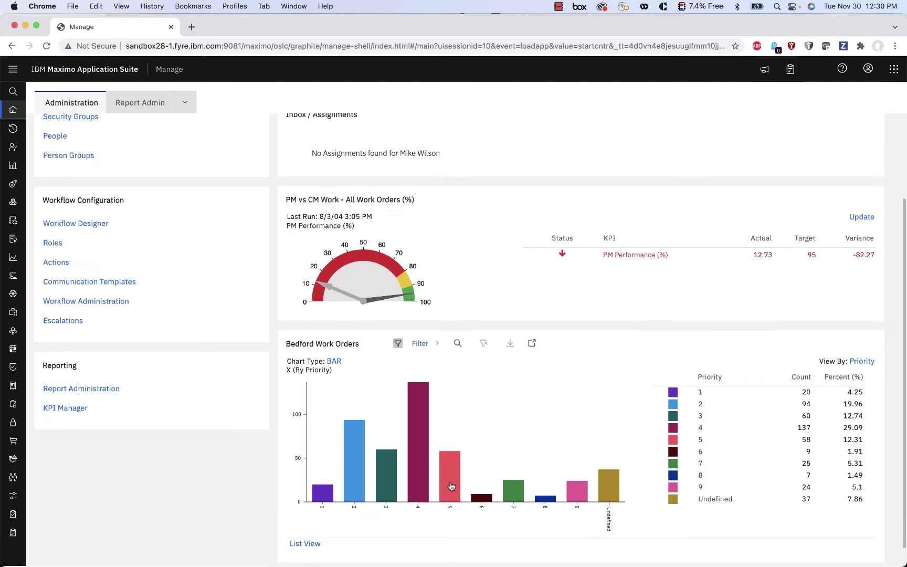
{"action": "scroll", "coordinate": [642, 435], "scroll_direction": "up", "scroll_amount": 6}
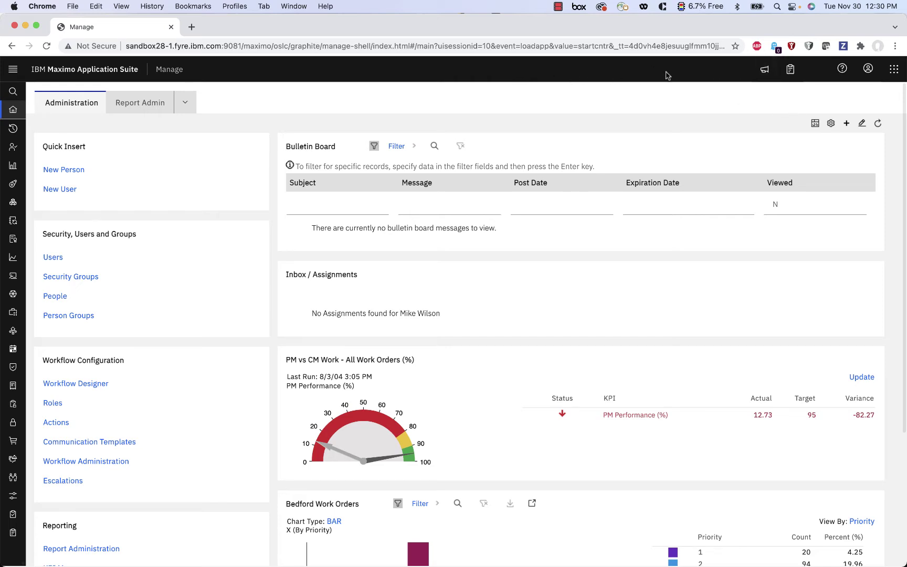
{"action": "left_click", "coordinate": [764, 73]}
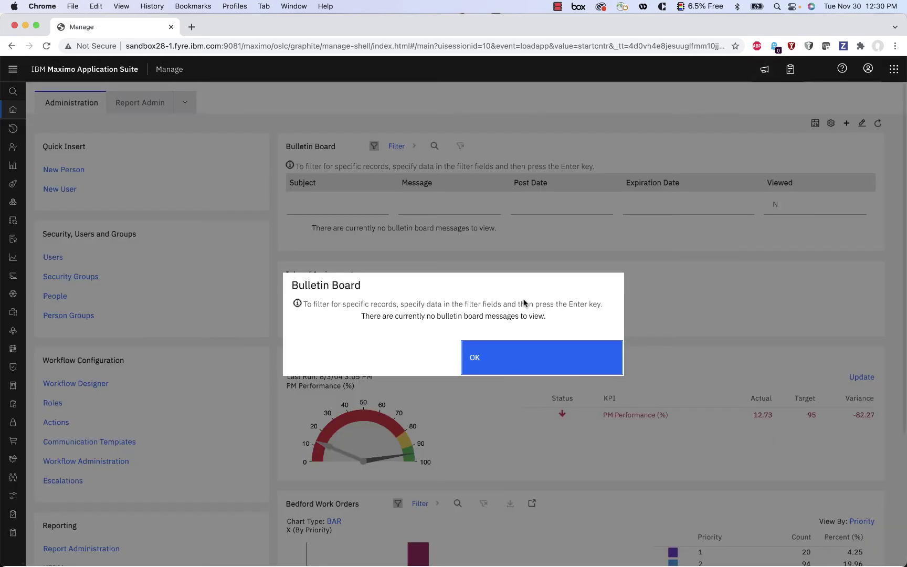
{"action": "left_click", "coordinate": [510, 345]}
Browse the Reports and Help menus, then open the user profile options.
{"action": "left_click", "coordinate": [789, 68]}
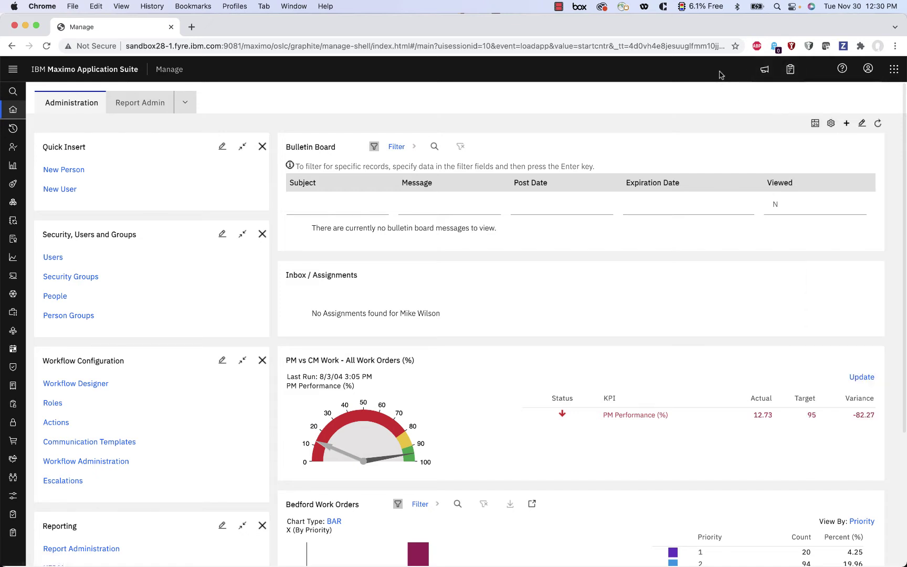
{"action": "left_click", "coordinate": [843, 70]}
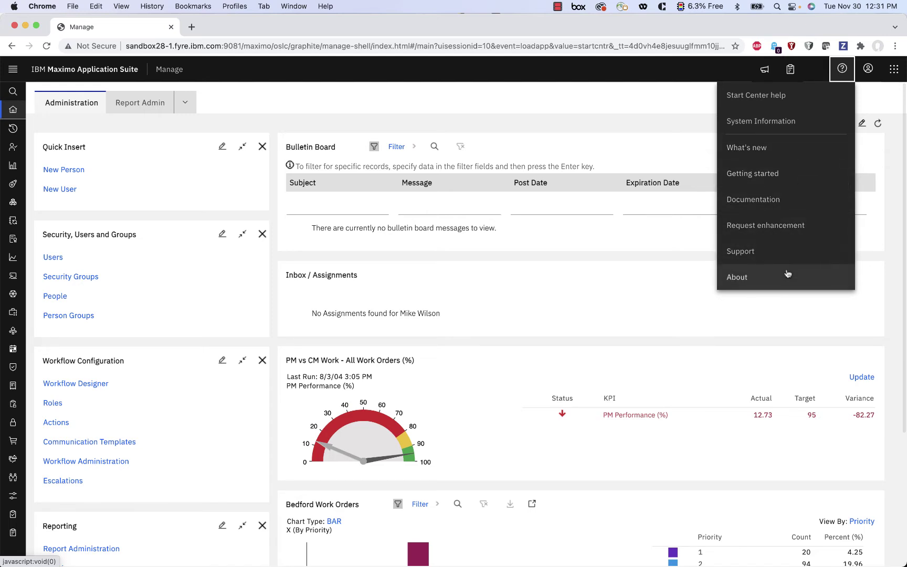
{"action": "left_click", "coordinate": [865, 76]}
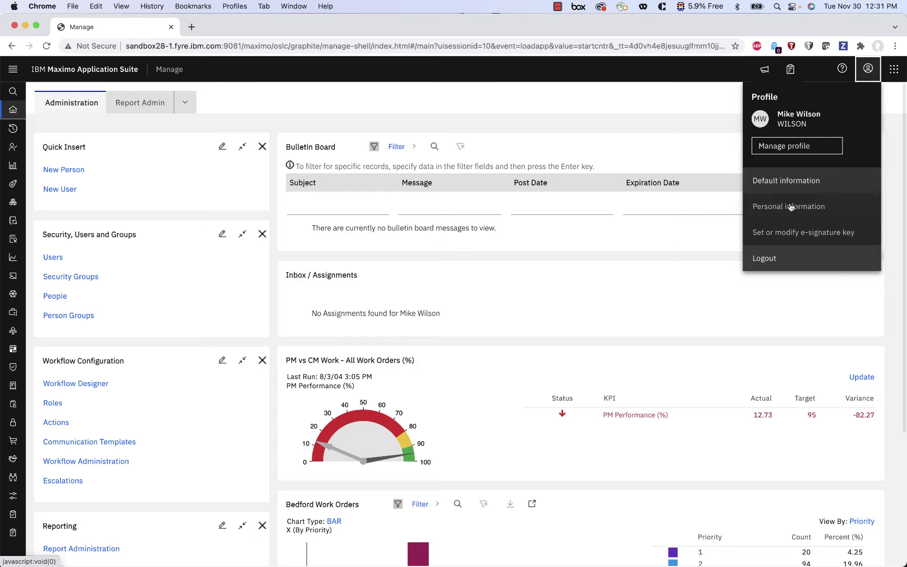
Confirm Default Information unchanged, then open and close the empty My applications panel.
{"action": "left_click", "coordinate": [795, 182]}
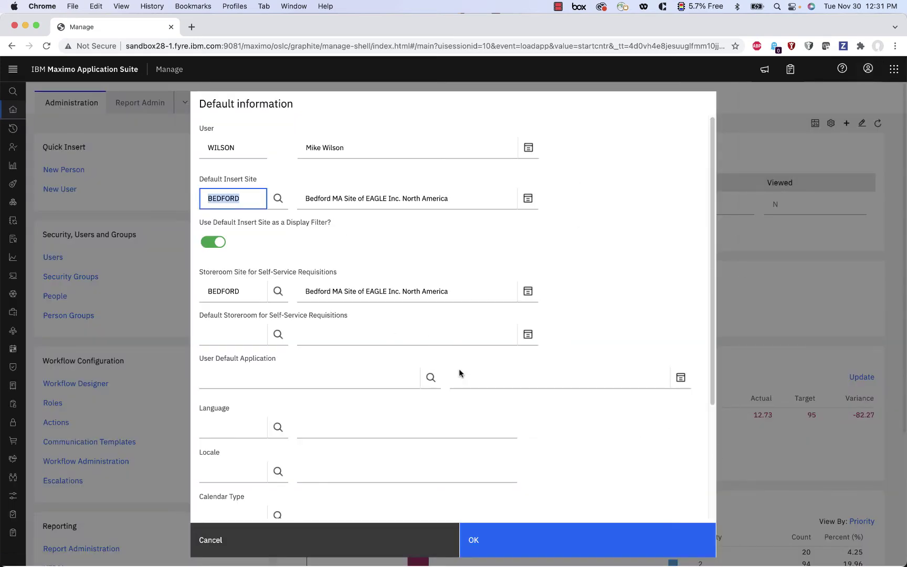
{"action": "left_click", "coordinate": [526, 546]}
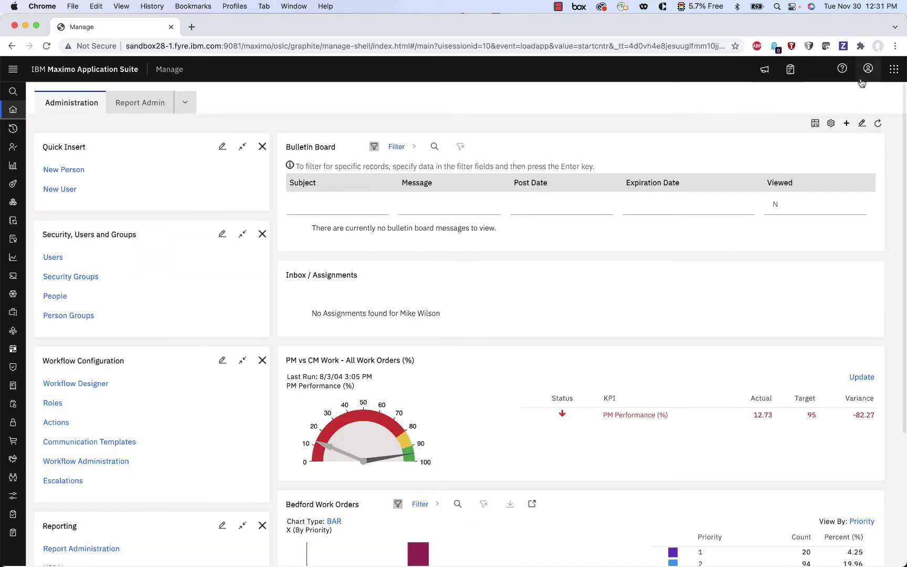
{"action": "left_click", "coordinate": [894, 77]}
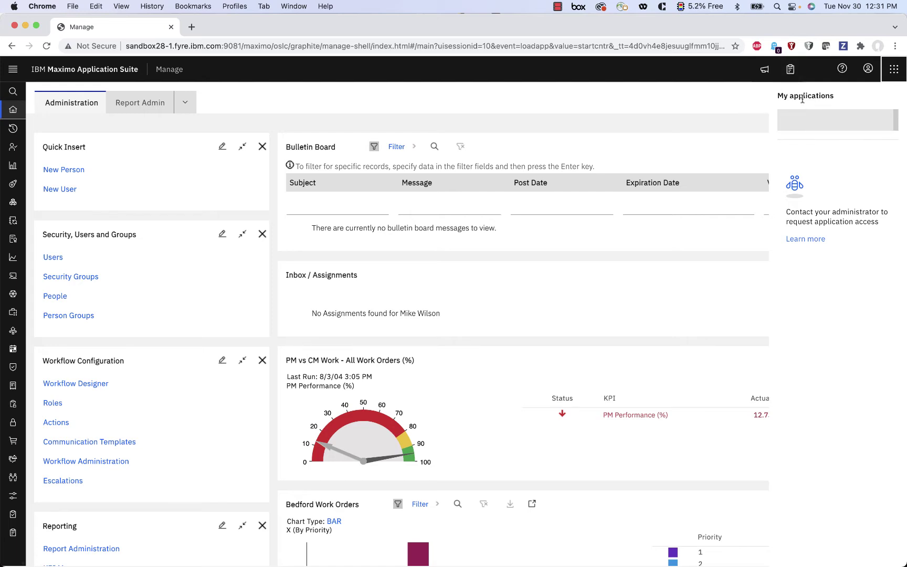
{"action": "left_click", "coordinate": [815, 76]}
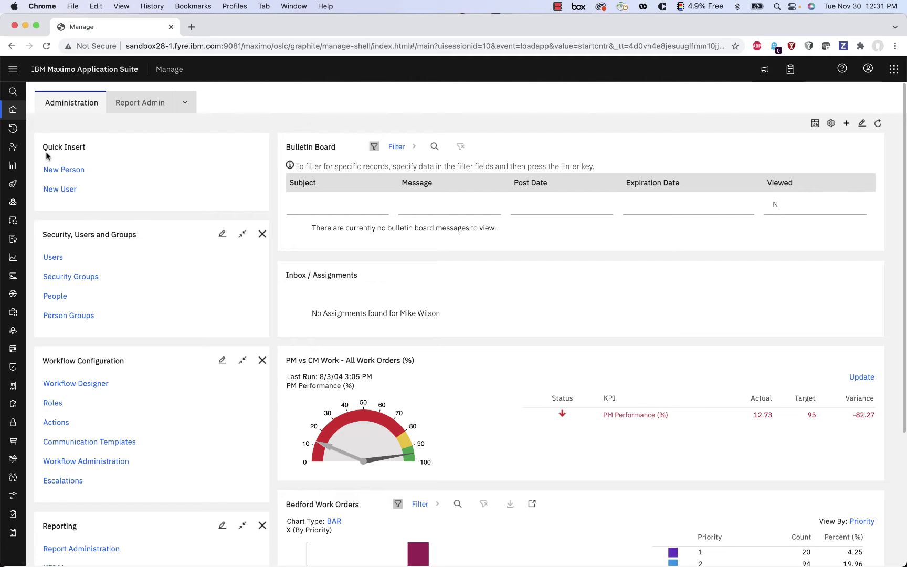
{"action": "mouse_move", "coordinate": [14, 115]}
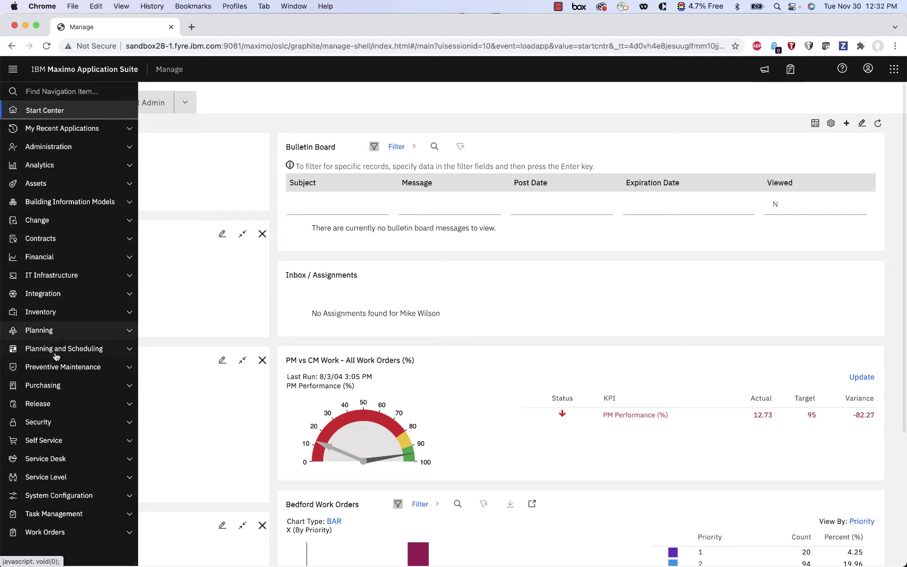
{"action": "left_click", "coordinate": [91, 155]}
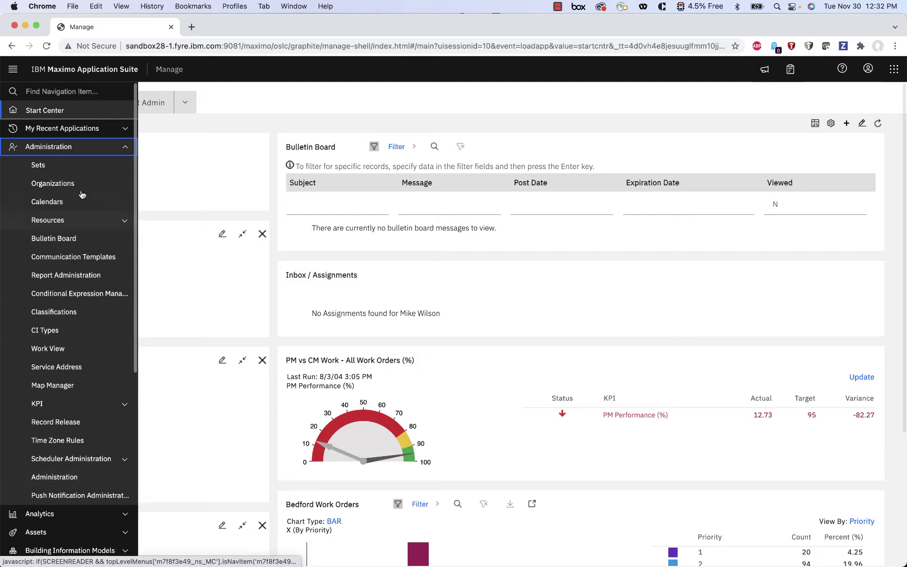
{"action": "left_click", "coordinate": [65, 223]}
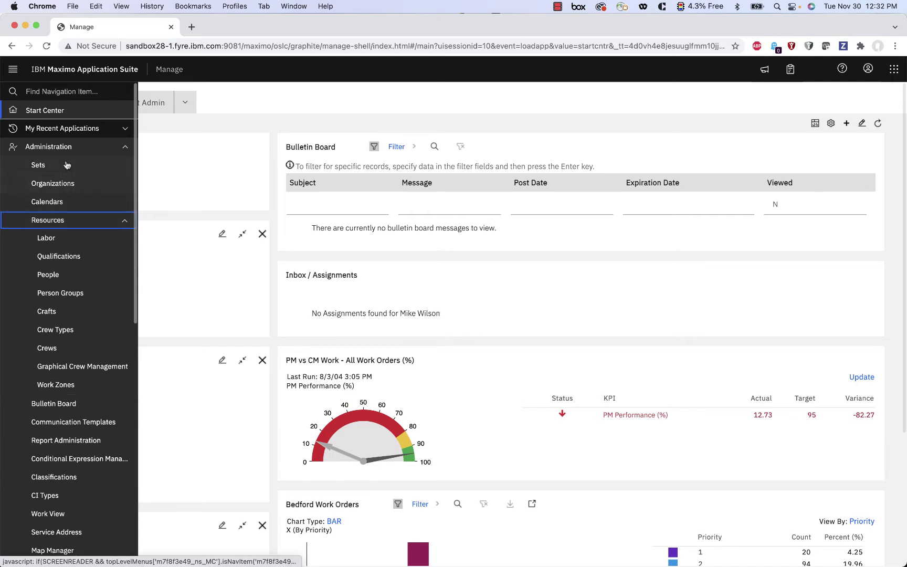
{"action": "left_click", "coordinate": [63, 219]}
{"action": "left_click", "coordinate": [61, 147]}
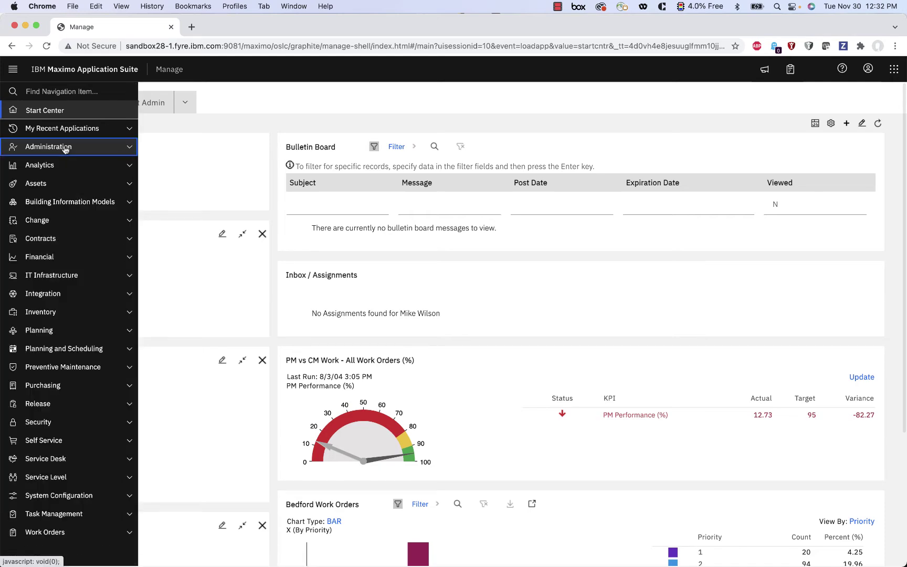
{"action": "left_click", "coordinate": [66, 331]}
{"action": "left_click", "coordinate": [60, 275]}
{"action": "scroll", "coordinate": [72, 359], "scroll_direction": "down", "scroll_amount": 3}
{"action": "scroll", "coordinate": [72, 359], "scroll_direction": "up", "scroll_amount": 3}
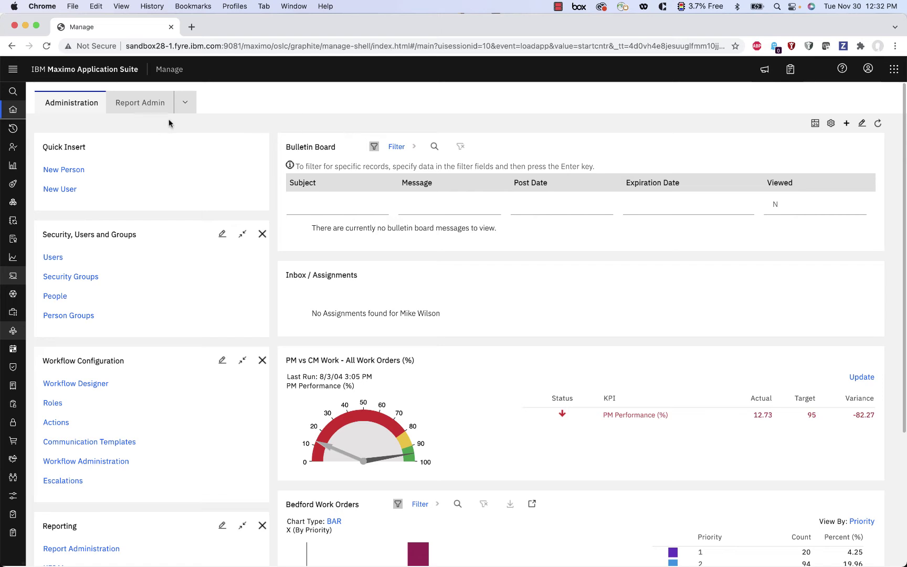
{"action": "left_click", "coordinate": [10, 116]}
{"action": "mouse_move", "coordinate": [11, 129]}
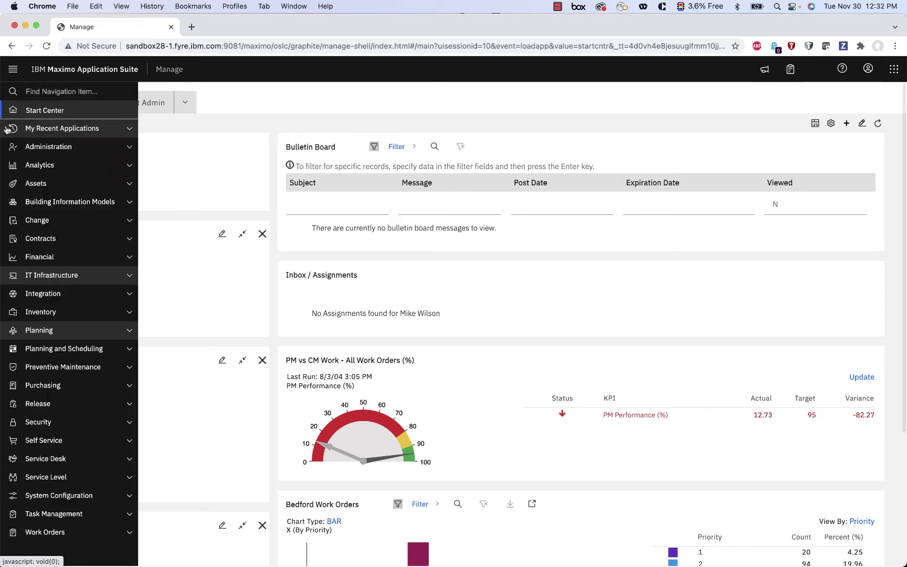
{"action": "left_click", "coordinate": [10, 74]}
{"action": "left_click", "coordinate": [13, 69]}
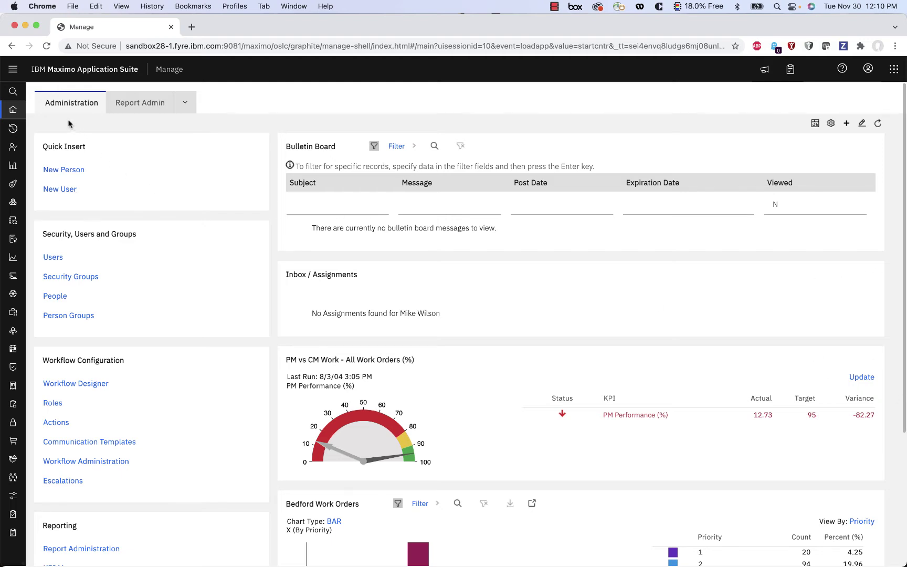
{"action": "mouse_move", "coordinate": [13, 93]}
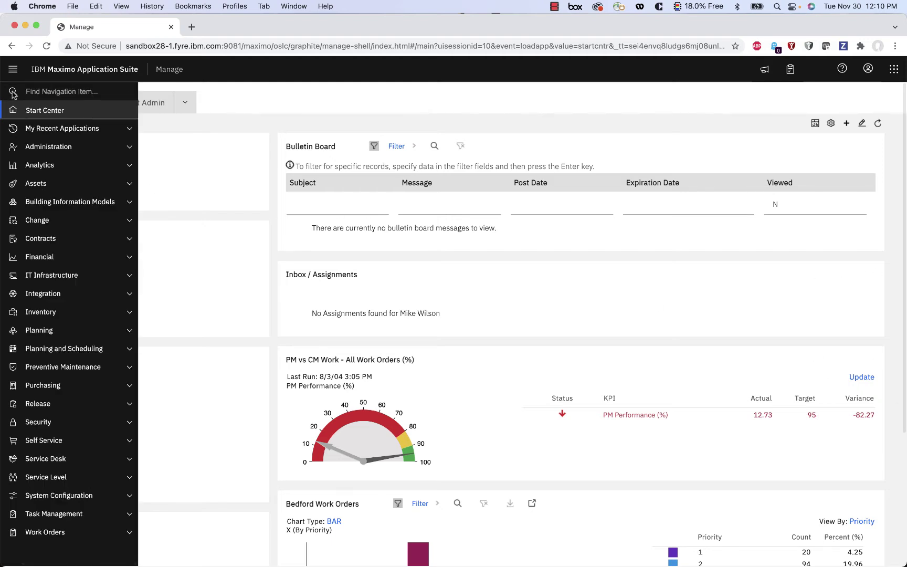
{"action": "left_click", "coordinate": [52, 90]}
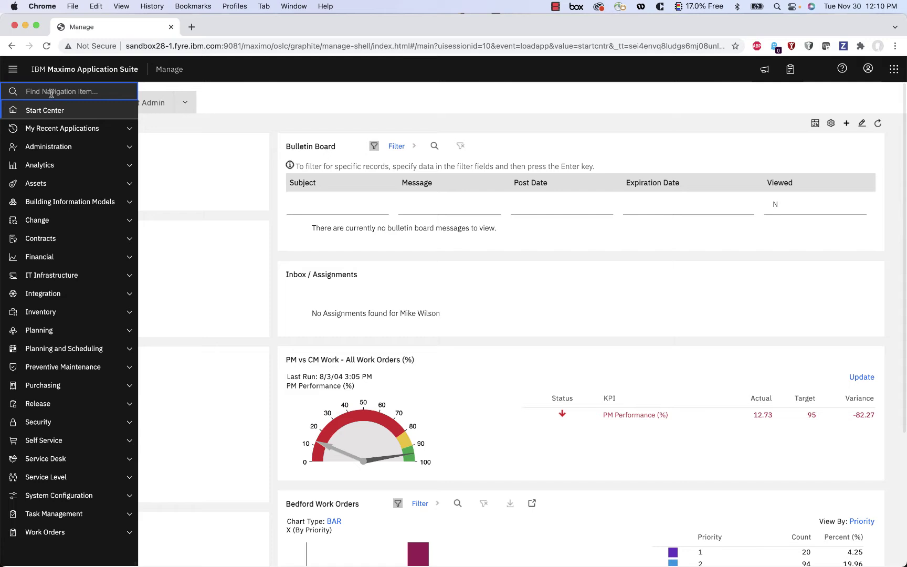
{"action": "type", "text": "work"}
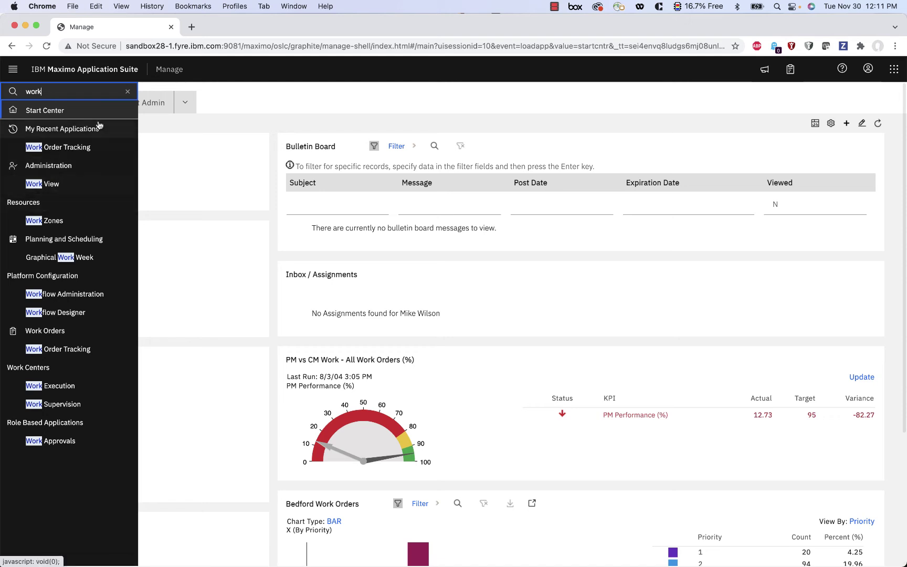
{"action": "left_click", "coordinate": [128, 93]}
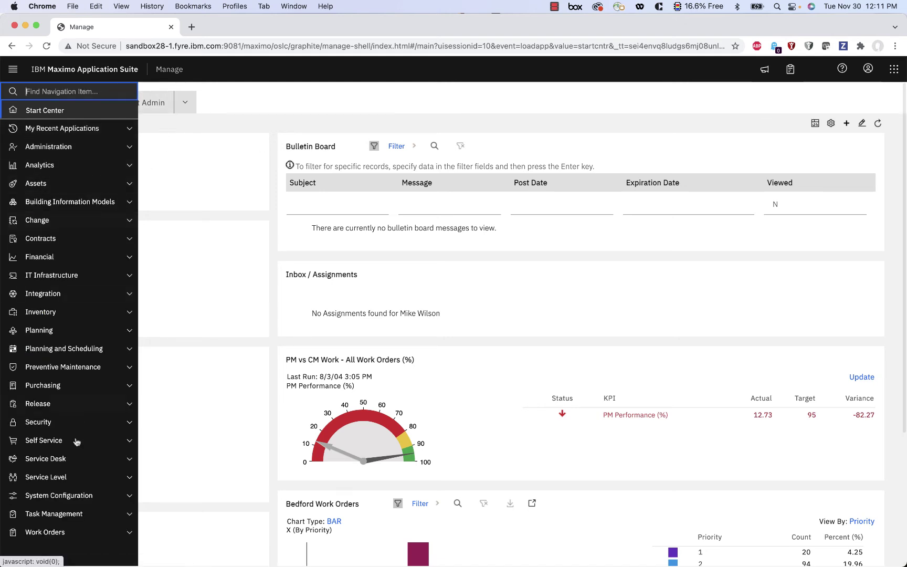
{"action": "left_click", "coordinate": [67, 532]}
Open Work Order Tracking and look up work order 1202 in the quick search field.
{"action": "left_click", "coordinate": [87, 484]}
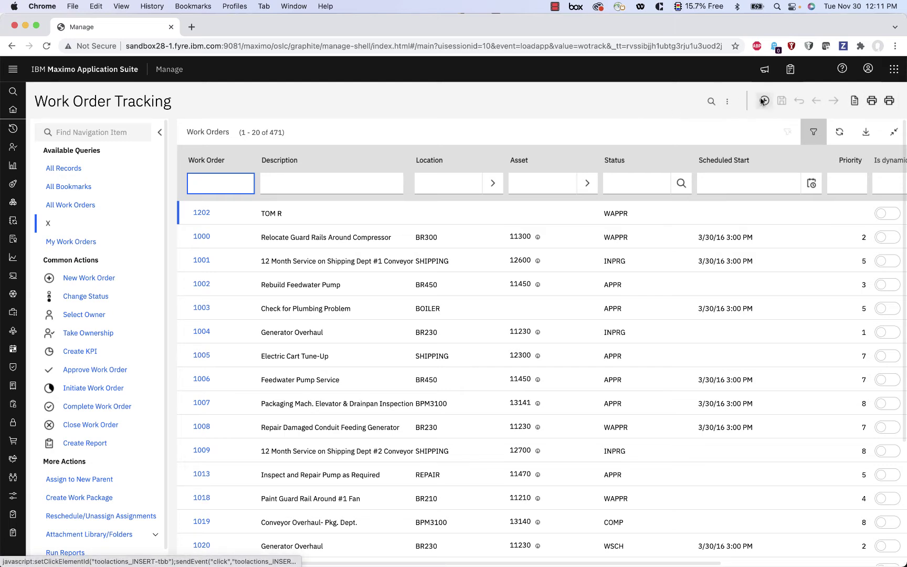
{"action": "left_click", "coordinate": [727, 101]}
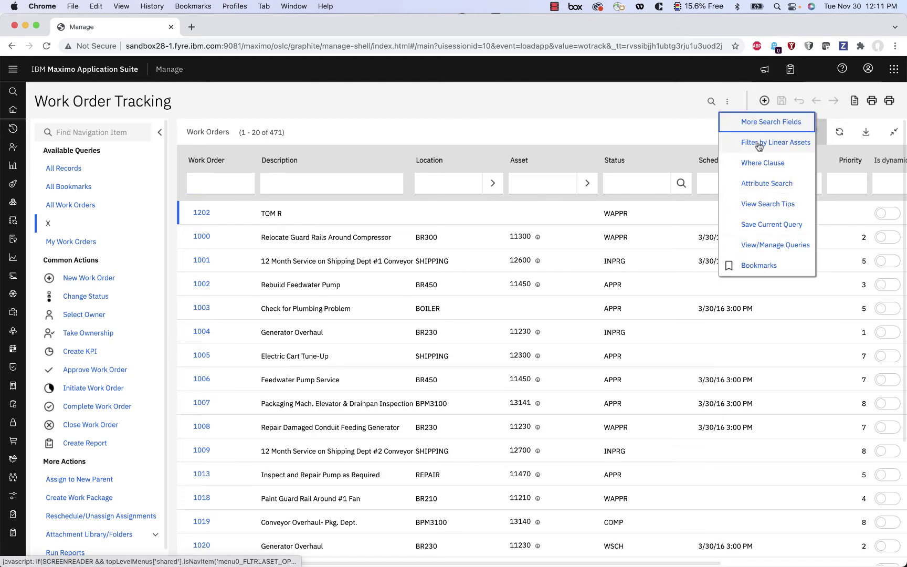
{"action": "left_click", "coordinate": [729, 103]}
{"action": "left_click", "coordinate": [711, 103]}
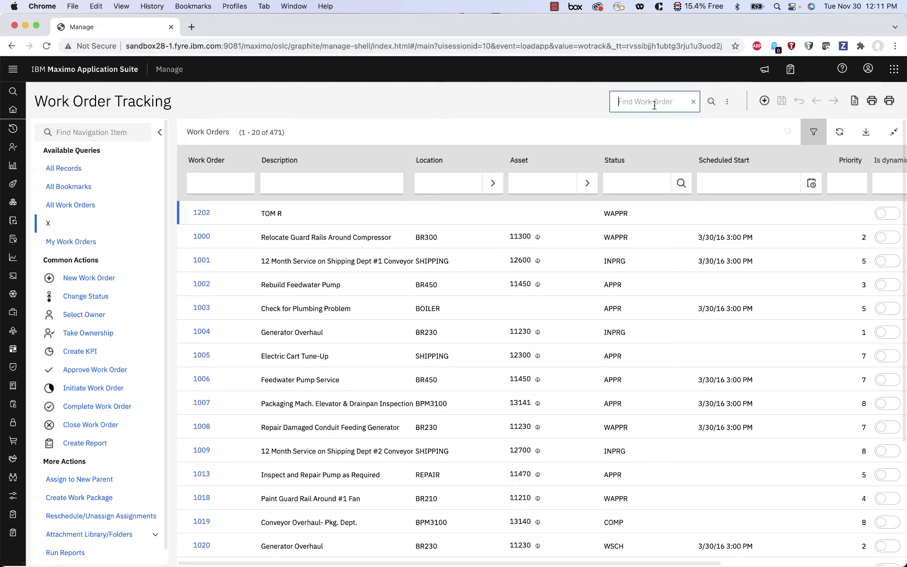
{"action": "type", "text": "1202"}
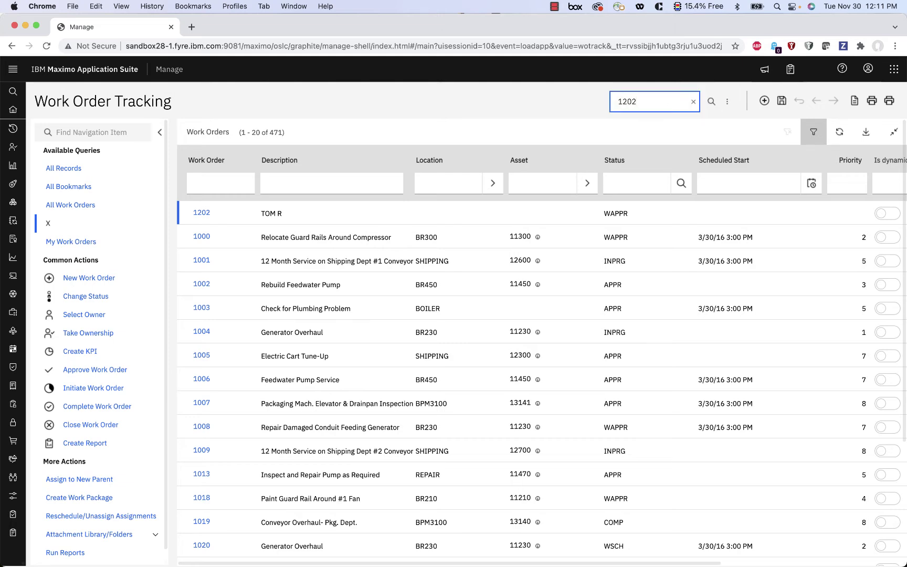
{"action": "key", "text": "Return"}
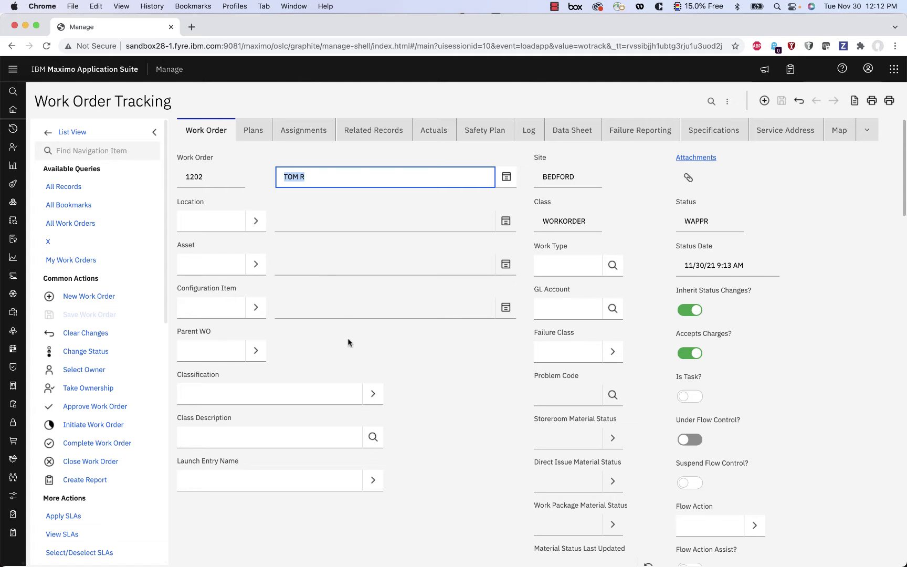
Try the Location lookup menu and the Location, Asset and Configuration Item description fields.
{"action": "left_click", "coordinate": [255, 221]}
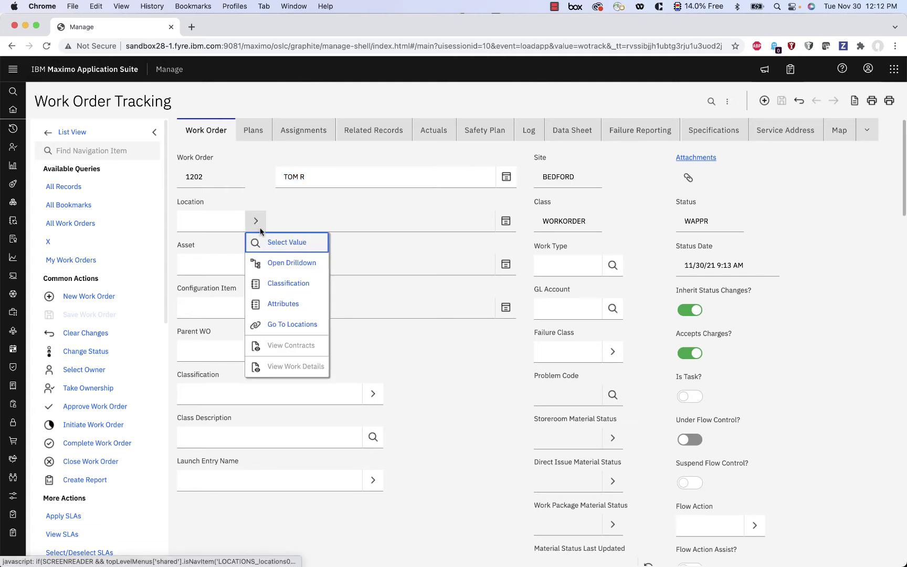
{"action": "left_click", "coordinate": [425, 349]}
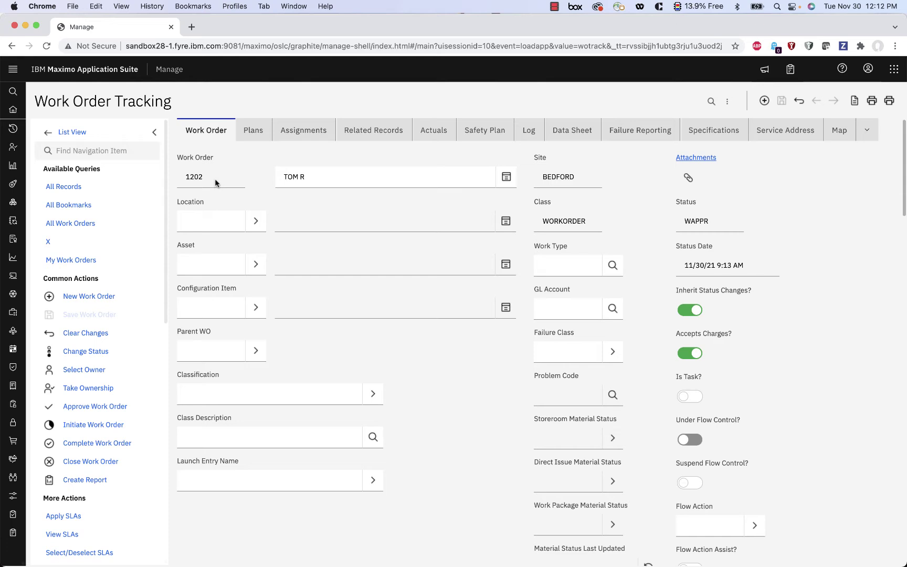
{"action": "left_click", "coordinate": [313, 226]}
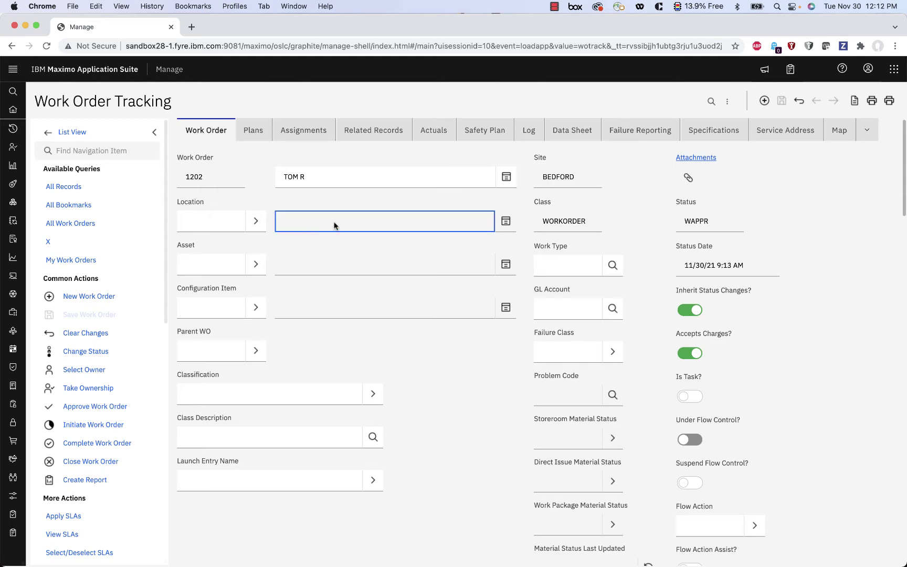
{"action": "left_click", "coordinate": [317, 273]}
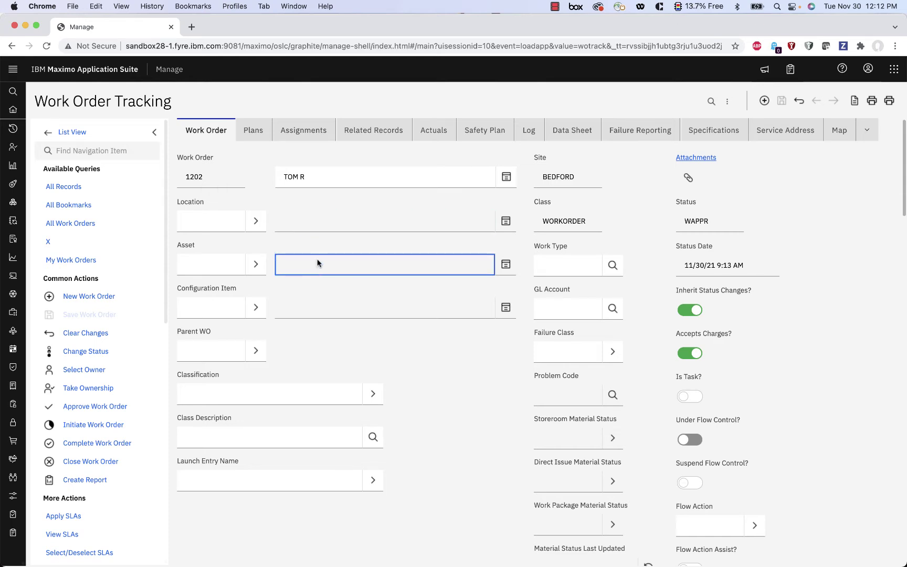
{"action": "left_click", "coordinate": [321, 305]}
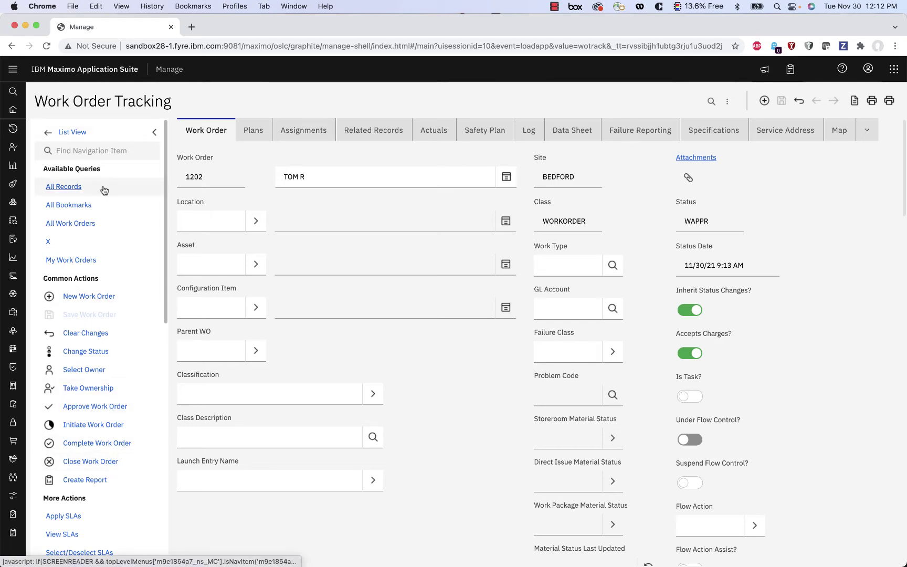
{"action": "scroll", "coordinate": [97, 388], "scroll_direction": "down", "scroll_amount": 8}
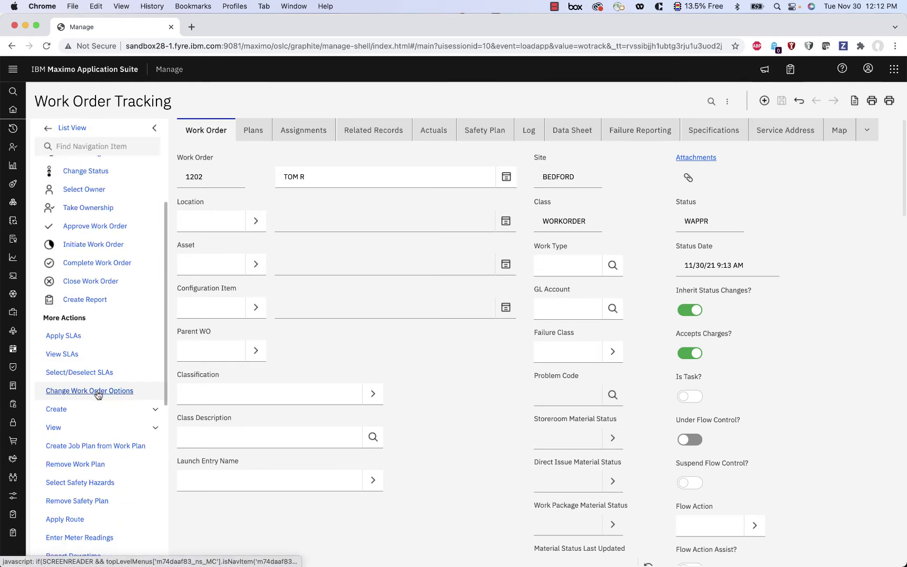
{"action": "scroll", "coordinate": [108, 409], "scroll_direction": "up", "scroll_amount": 6}
{"action": "scroll", "coordinate": [115, 418], "scroll_direction": "up", "scroll_amount": 2}
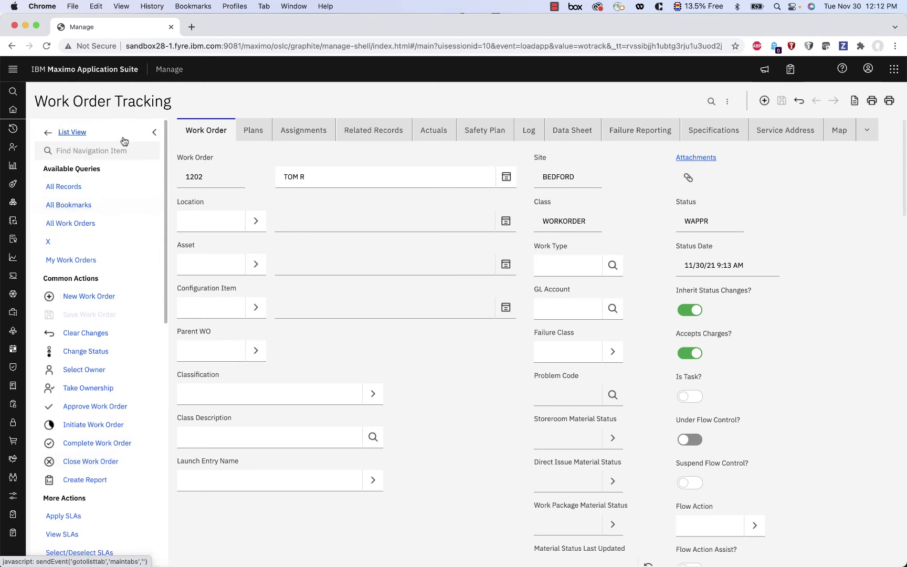
Collapse and restore the side navigation, then scroll down the work order form.
{"action": "left_click", "coordinate": [155, 134]}
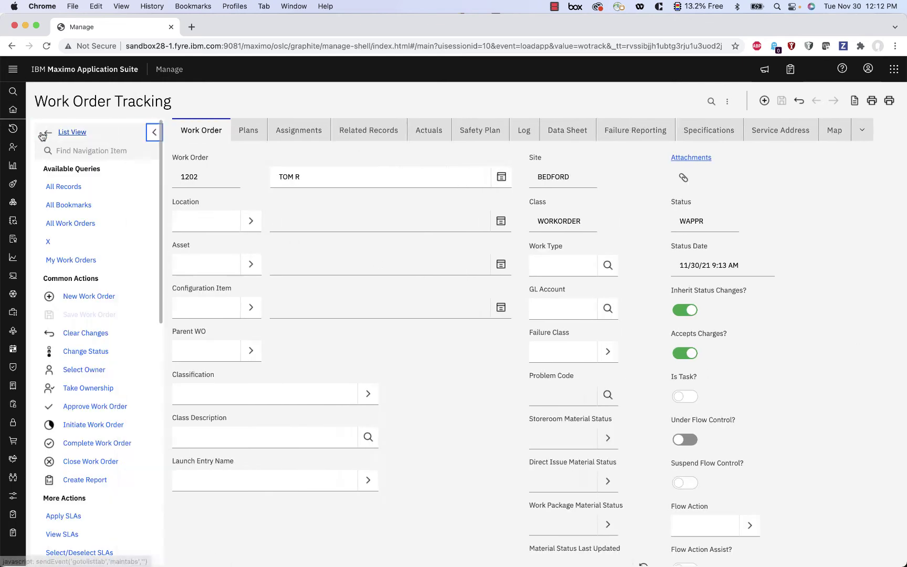
{"action": "left_click", "coordinate": [41, 132]}
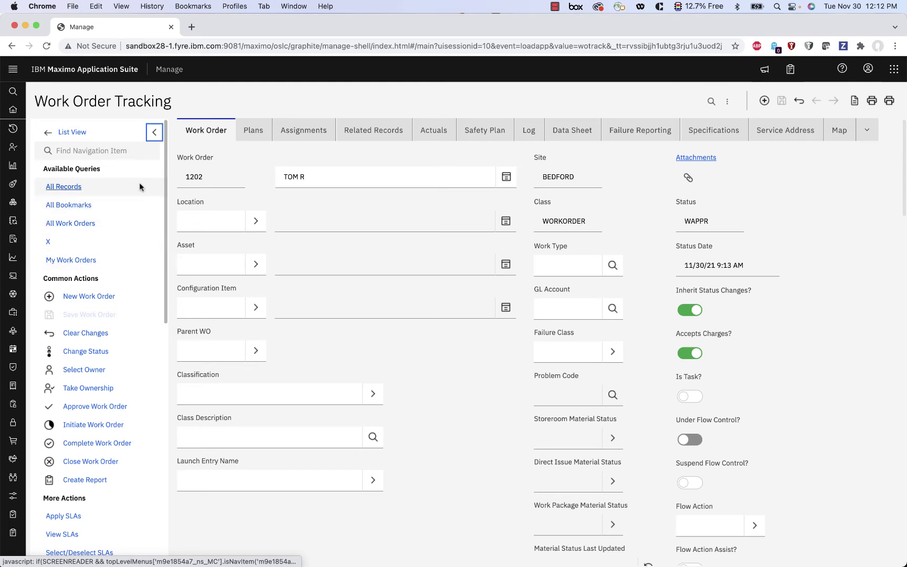
{"action": "scroll", "coordinate": [111, 315], "scroll_direction": "down", "scroll_amount": 3}
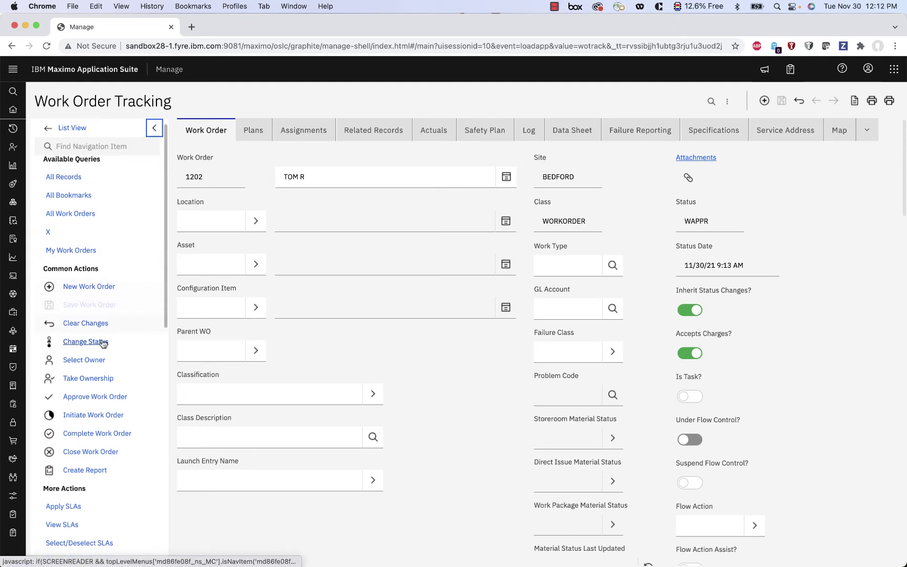
{"action": "scroll", "coordinate": [108, 362], "scroll_direction": "up", "scroll_amount": 3}
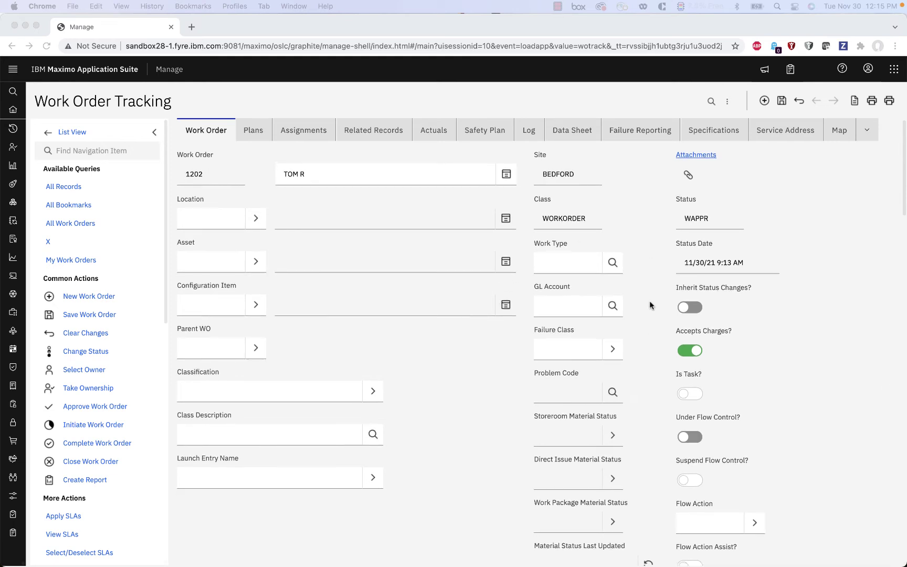
{"action": "scroll", "coordinate": [677, 300], "scroll_direction": "down", "scroll_amount": 1}
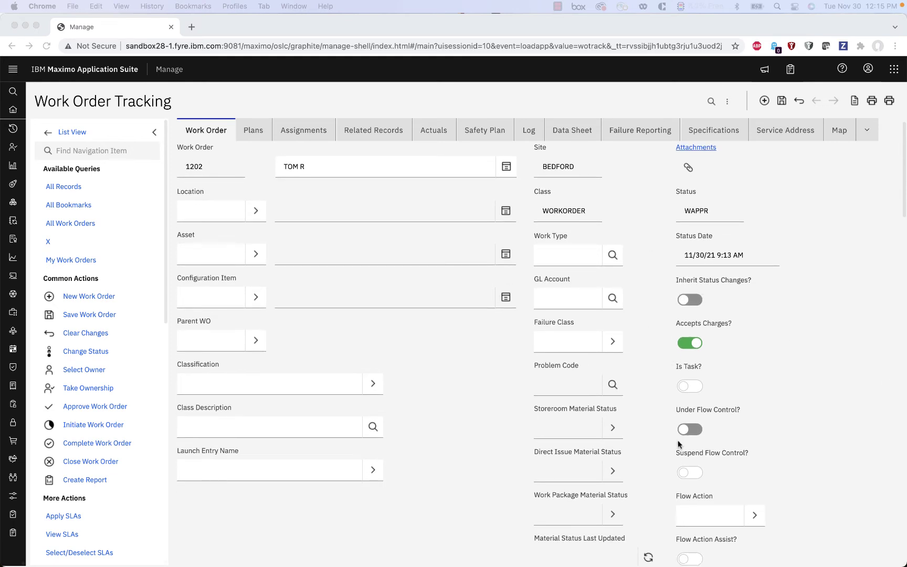
{"action": "scroll", "coordinate": [709, 303], "scroll_direction": "down", "scroll_amount": 1}
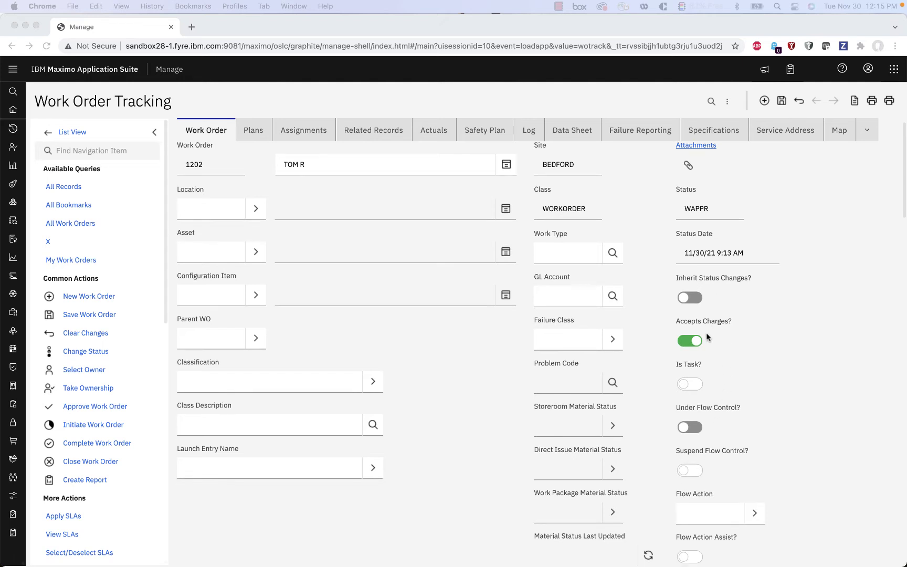
{"action": "scroll", "coordinate": [698, 346], "scroll_direction": "down", "scroll_amount": 1}
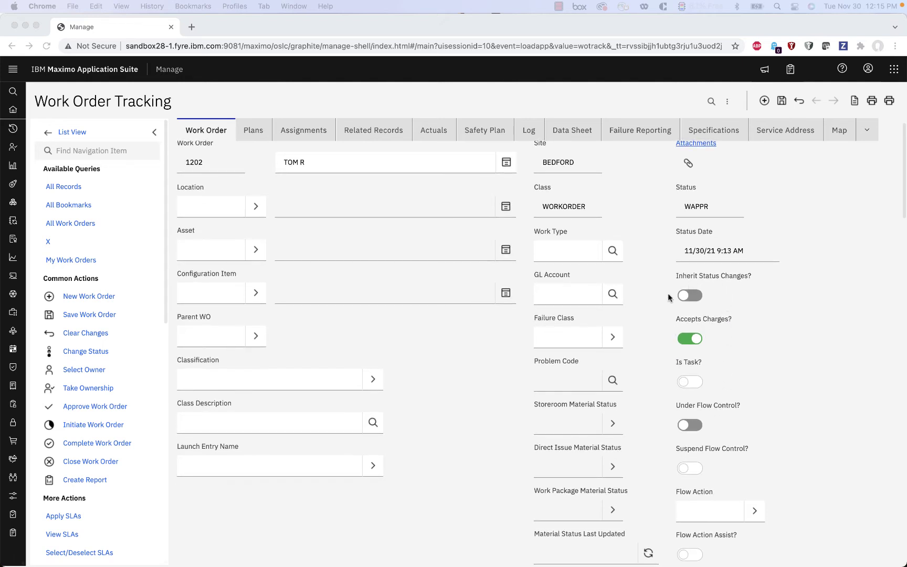
{"action": "scroll", "coordinate": [716, 345], "scroll_direction": "down", "scroll_amount": 1}
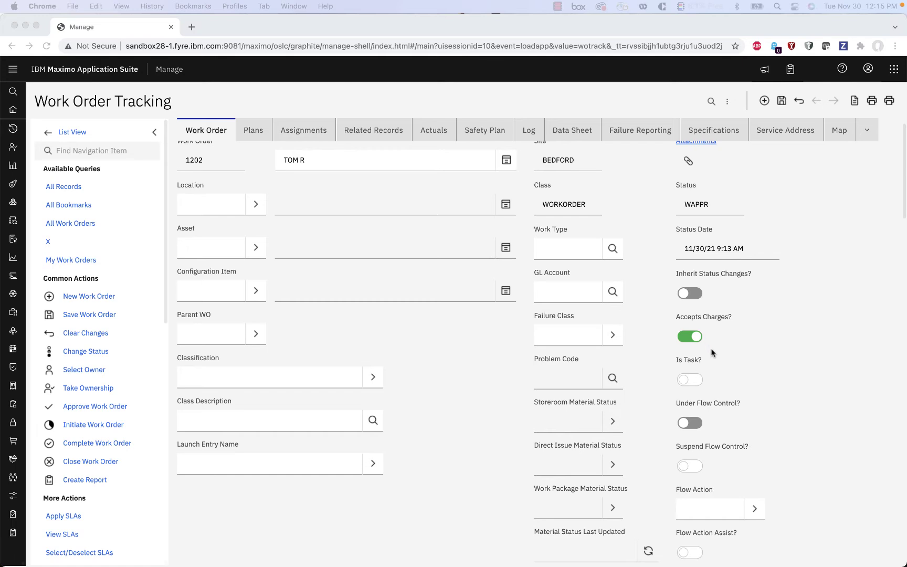
{"action": "scroll", "coordinate": [713, 353], "scroll_direction": "down", "scroll_amount": 1}
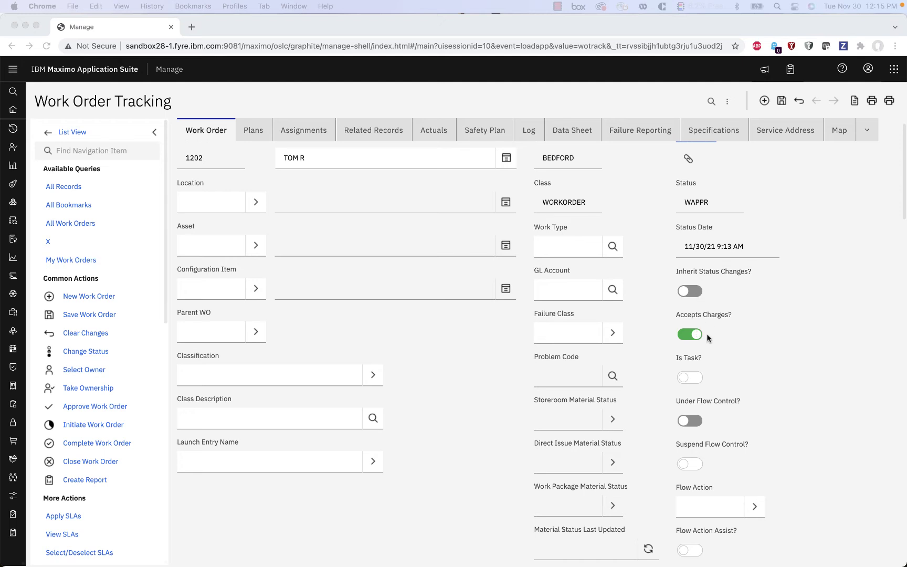
{"action": "scroll", "coordinate": [706, 330], "scroll_direction": "down", "scroll_amount": 3}
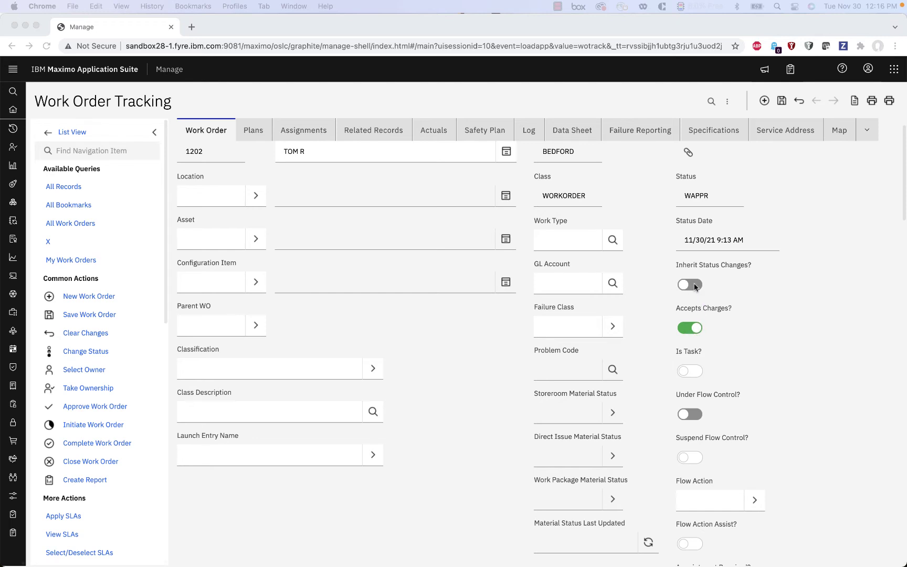
{"action": "scroll", "coordinate": [682, 287], "scroll_direction": "down", "scroll_amount": 5}
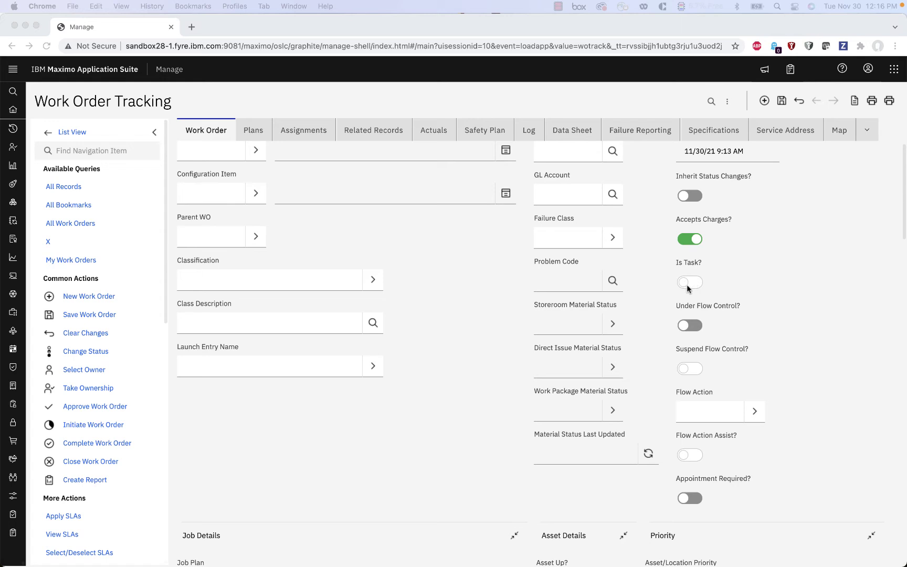
Flip Accepts Charges off and on twice, leaving it switched on.
{"action": "left_click", "coordinate": [693, 285]}
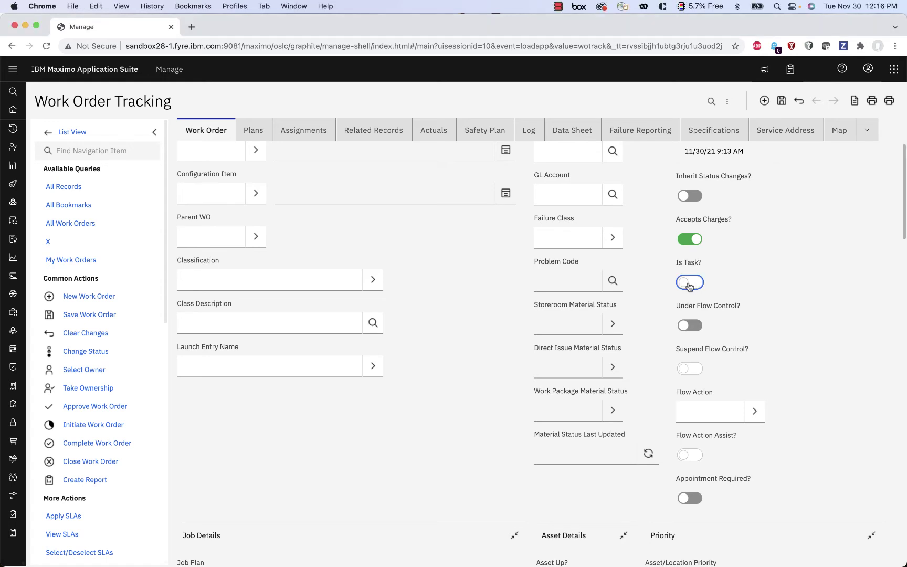
{"action": "scroll", "coordinate": [723, 257], "scroll_direction": "up", "scroll_amount": 1}
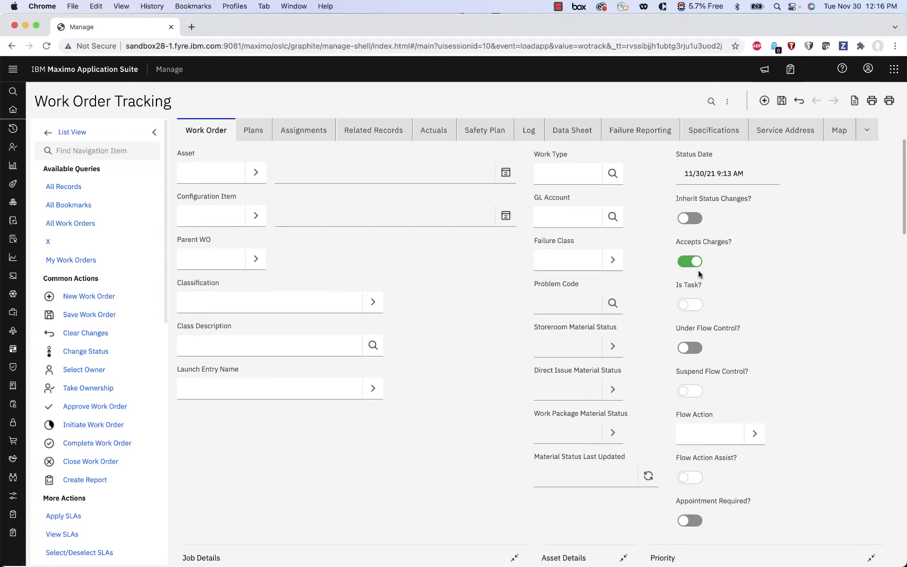
{"action": "left_click", "coordinate": [689, 262]}
{"action": "left_click", "coordinate": [689, 263]}
{"action": "left_click", "coordinate": [690, 262]}
{"action": "left_click", "coordinate": [692, 262]}
{"action": "scroll", "coordinate": [763, 288], "scroll_direction": "up", "scroll_amount": 3}
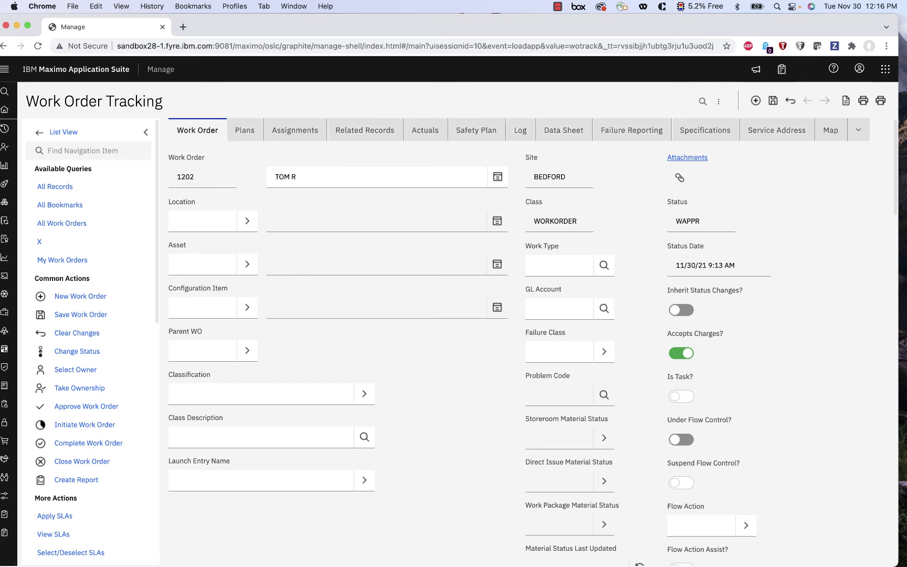
Narrow and reposition the browser window, then scroll the truncated section tabs both ways.
{"action": "left_click_drag", "start_coordinate": [898, 267], "coordinate": [667, 273]}
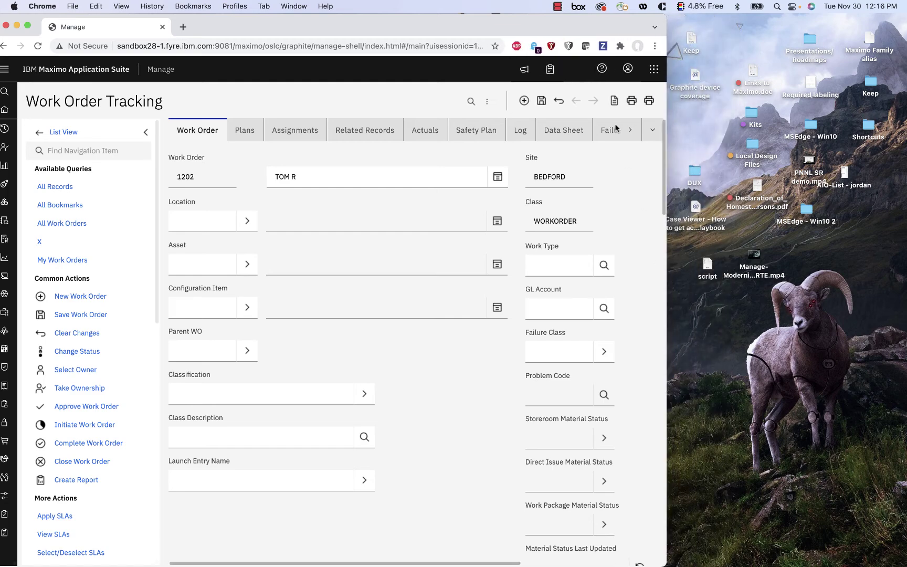
{"action": "left_click_drag", "start_coordinate": [590, 24], "coordinate": [740, 7]}
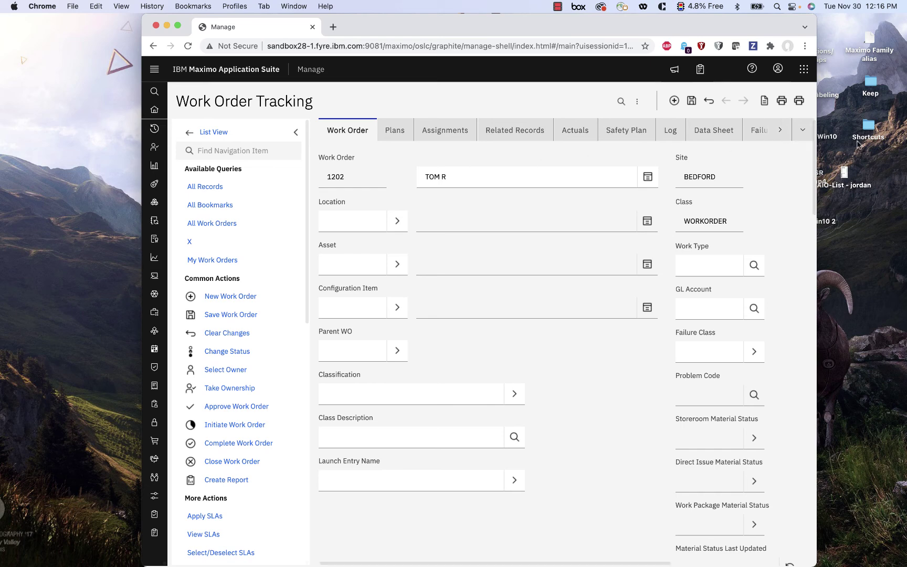
{"action": "left_click", "coordinate": [781, 132]}
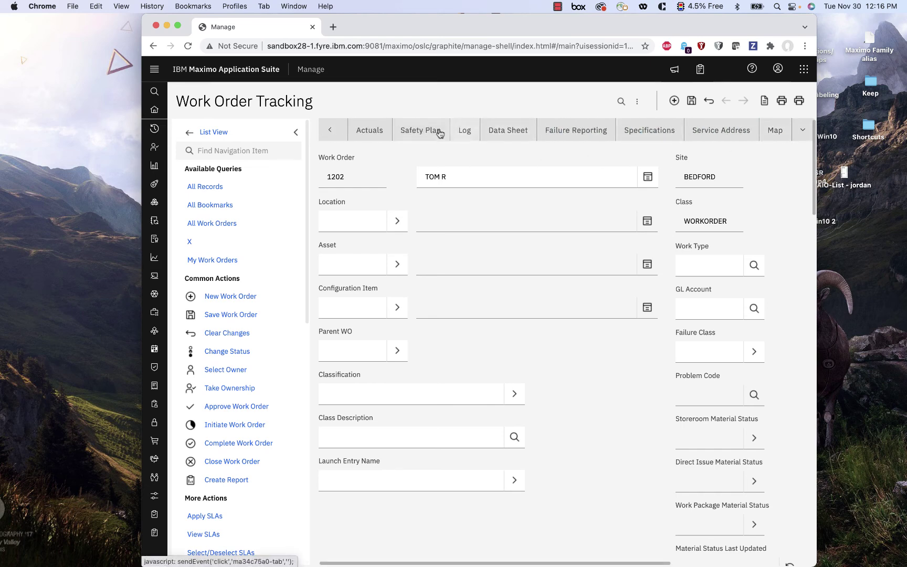
{"action": "left_click", "coordinate": [326, 131]}
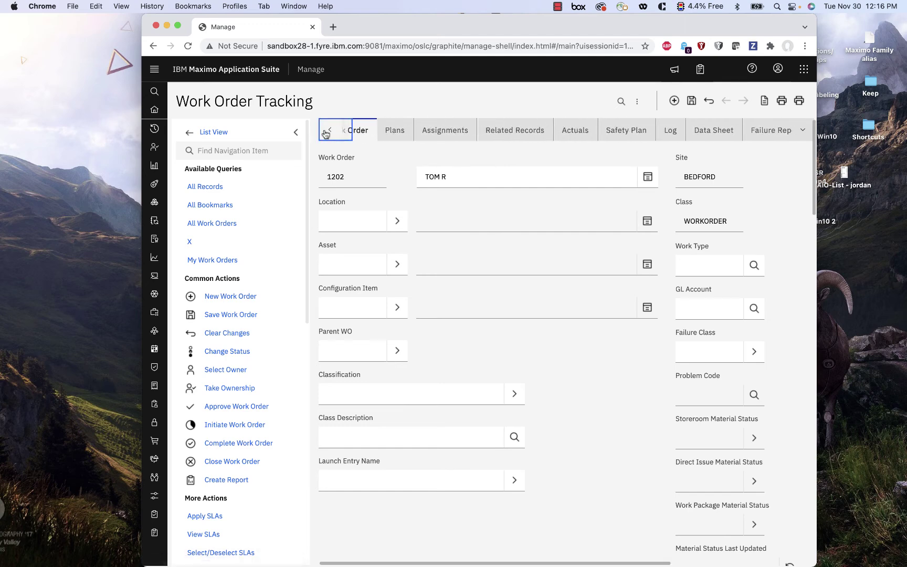
{"action": "left_click", "coordinate": [780, 133]}
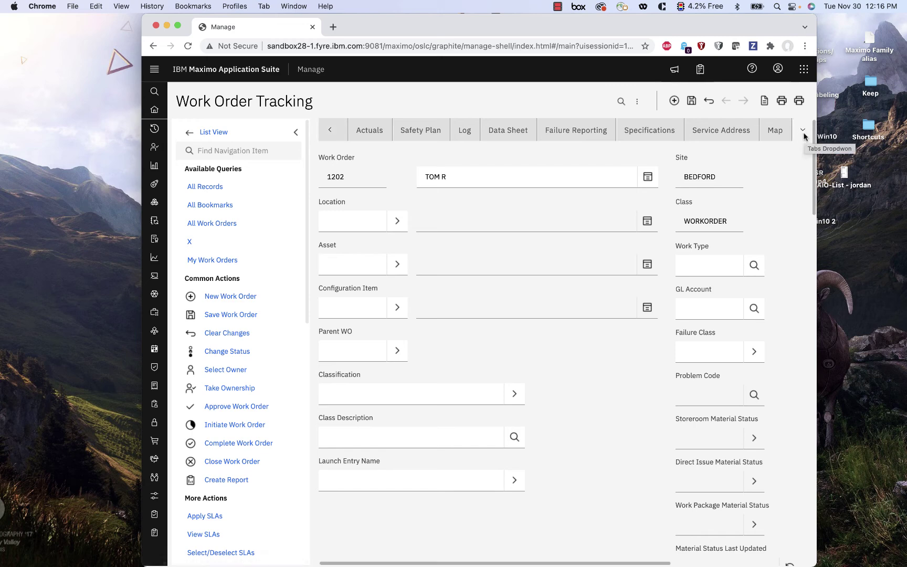
Open Failure Reporting from the tabs dropdown, then return to the Work Order tab.
{"action": "left_click", "coordinate": [801, 134]}
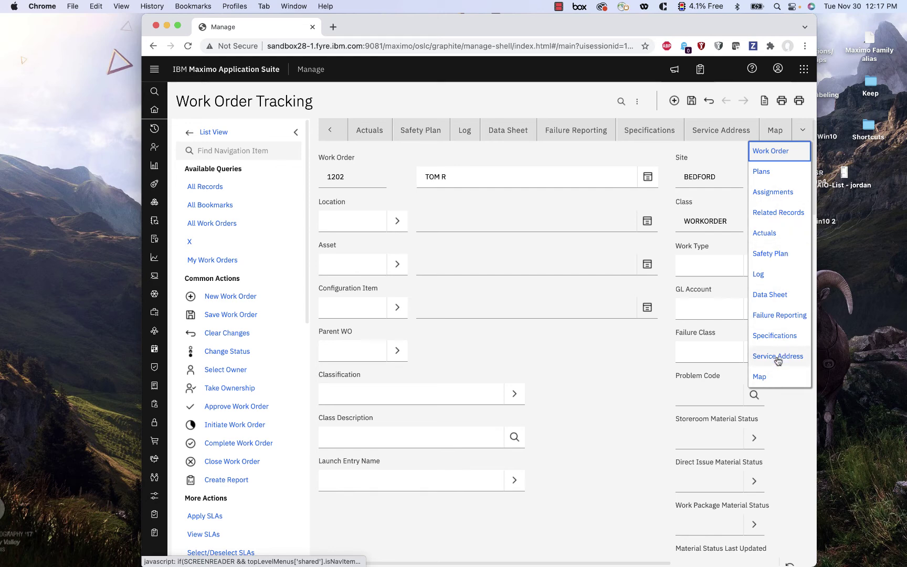
{"action": "left_click", "coordinate": [765, 319]}
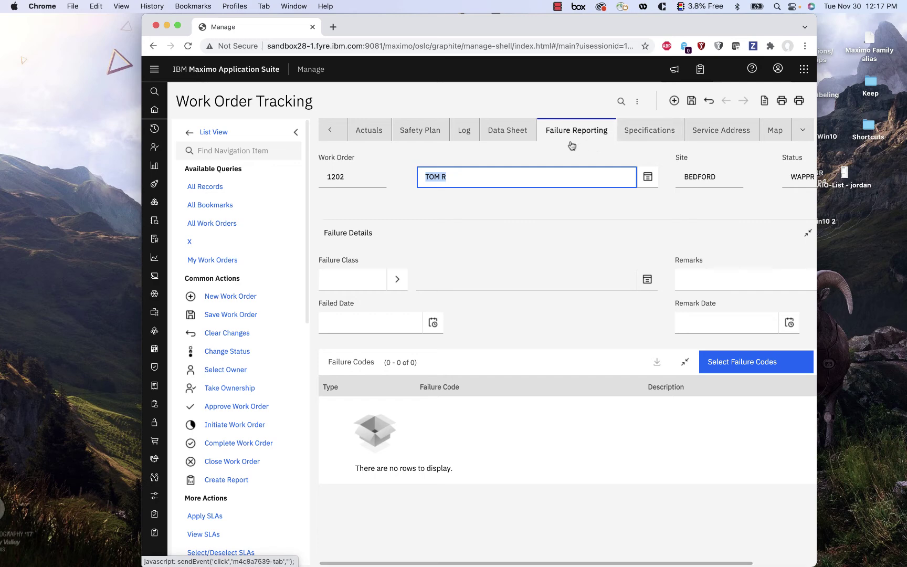
{"action": "left_click", "coordinate": [328, 131]}
{"action": "left_click", "coordinate": [329, 138]}
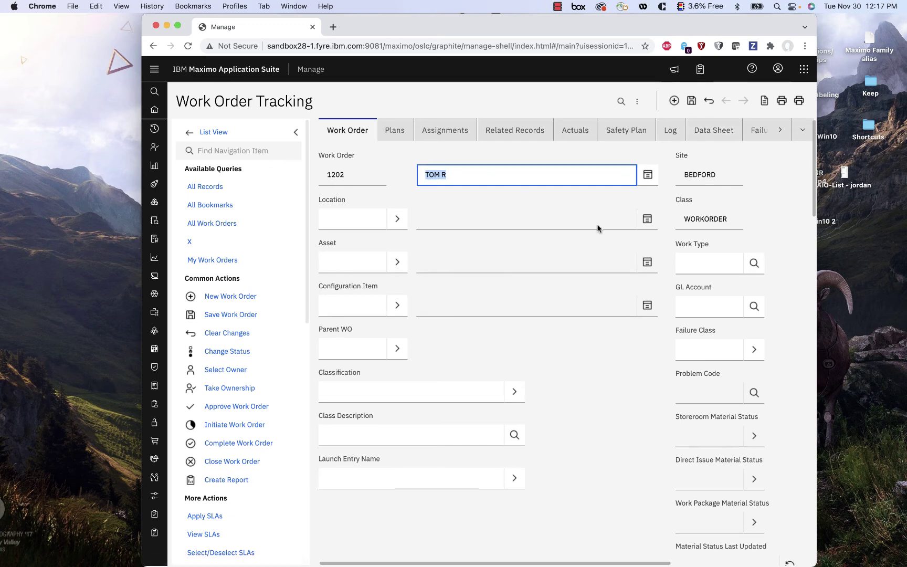
Scroll down the Work Order tab, maximize the Chrome window, and scroll back to the top.
{"action": "scroll", "coordinate": [605, 262], "scroll_direction": "down", "scroll_amount": 10}
{"action": "scroll", "coordinate": [571, 247], "scroll_direction": "down", "scroll_amount": 10}
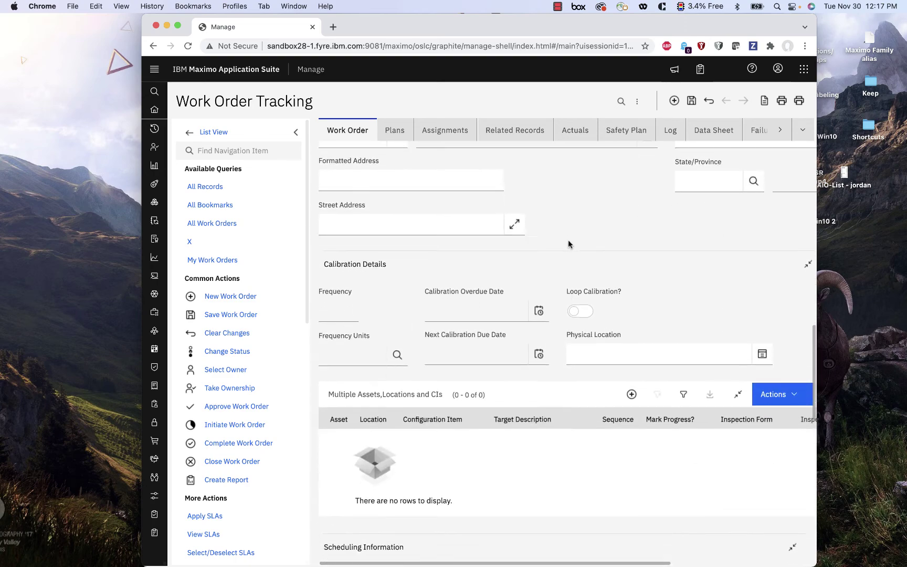
{"action": "scroll", "coordinate": [567, 241], "scroll_direction": "down", "scroll_amount": 10}
{"action": "scroll", "coordinate": [569, 239], "scroll_direction": "down", "scroll_amount": 8}
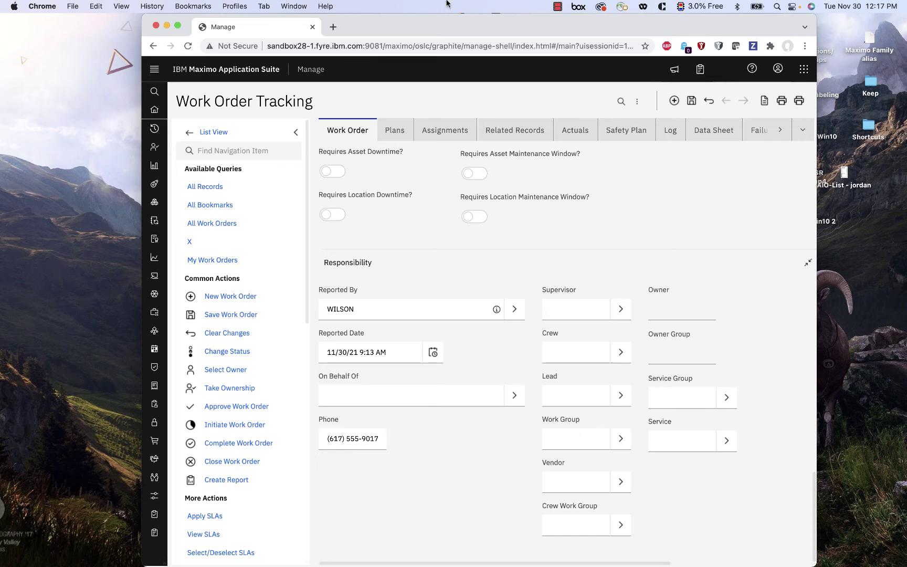
{"action": "double_click", "coordinate": [456, 27]}
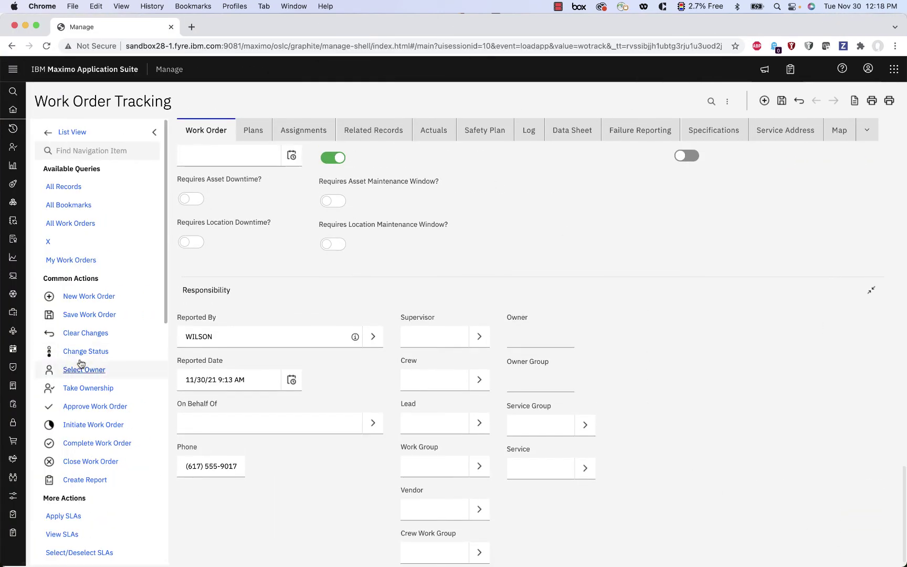
{"action": "scroll", "coordinate": [358, 308], "scroll_direction": "up", "scroll_amount": 1}
{"action": "scroll", "coordinate": [357, 304], "scroll_direction": "up", "scroll_amount": 15}
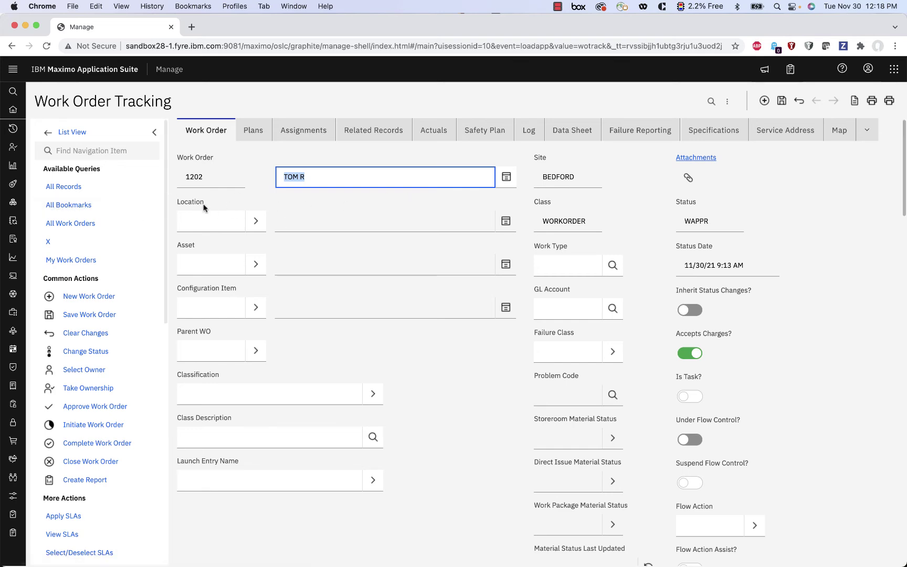
View the Location field help, then open Change Status and cancel it, leaving WAPPR.
{"action": "left_click", "coordinate": [196, 201]}
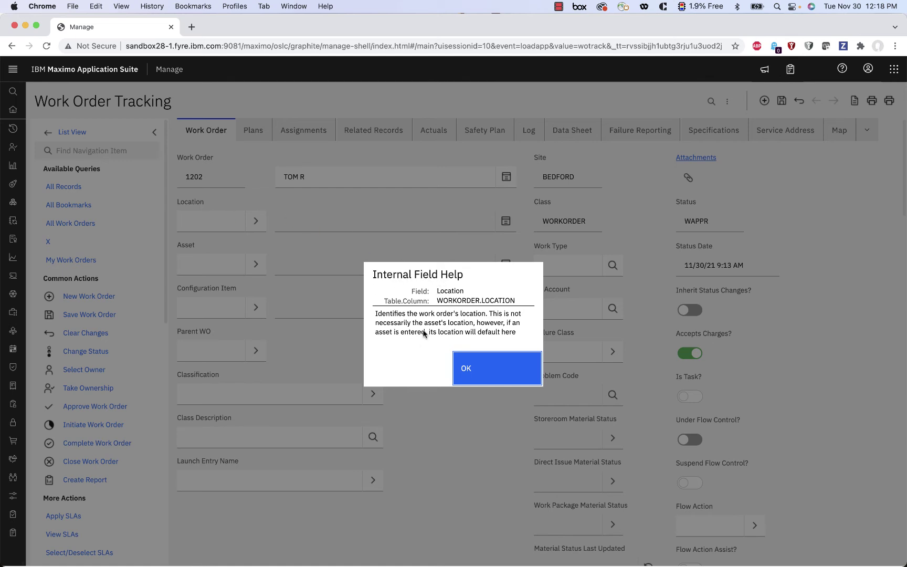
{"action": "left_click", "coordinate": [481, 373]}
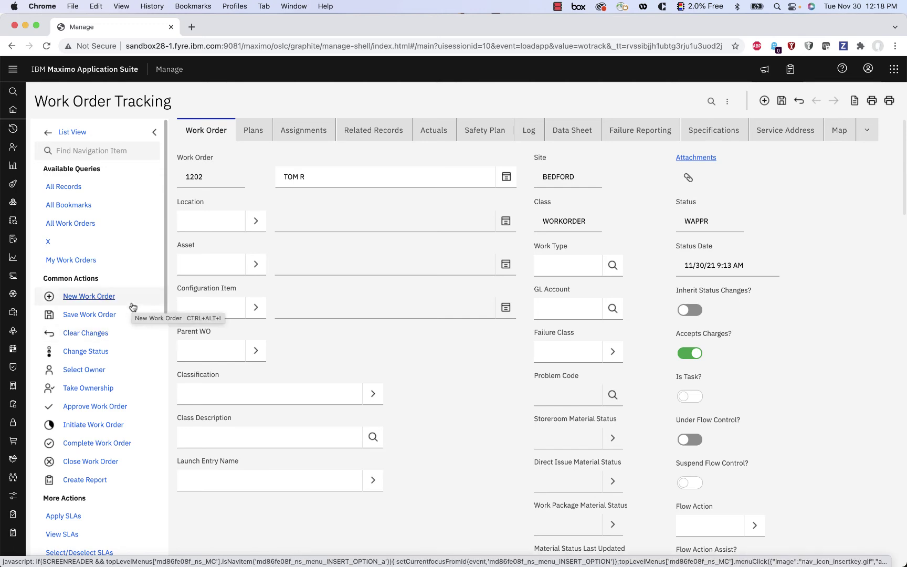
{"action": "left_click", "coordinate": [95, 352]}
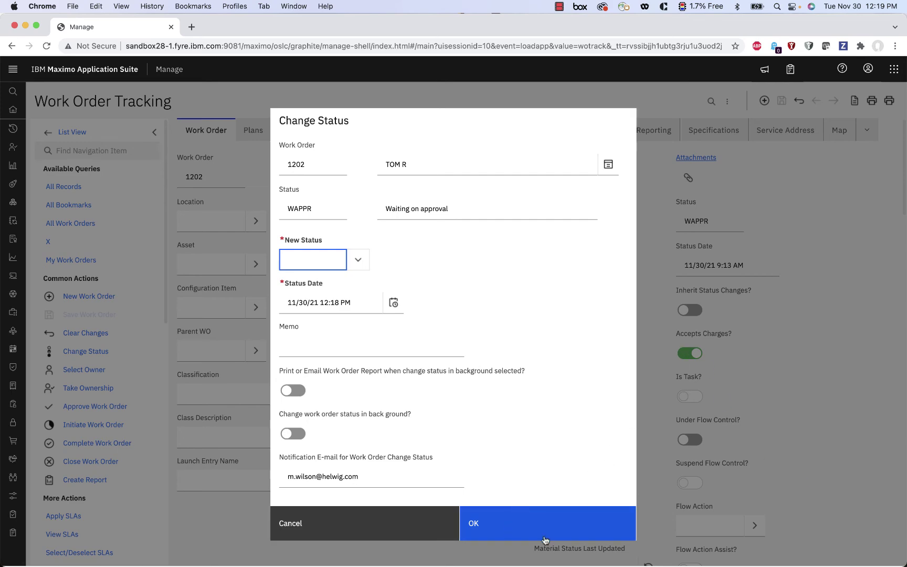
{"action": "left_click", "coordinate": [378, 526]}
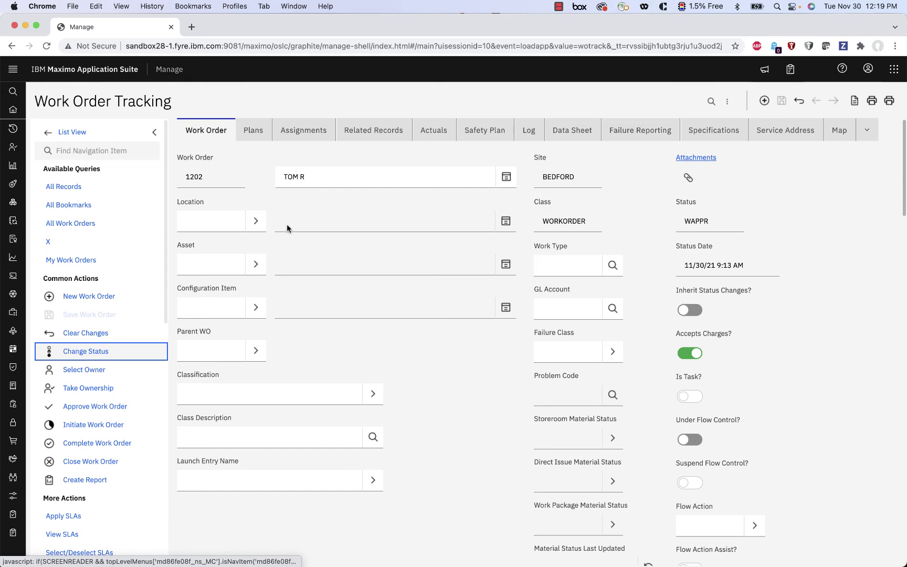
Switch to the Assignments tab and review the Assignments table's Actions dropdown.
{"action": "left_click", "coordinate": [309, 129]}
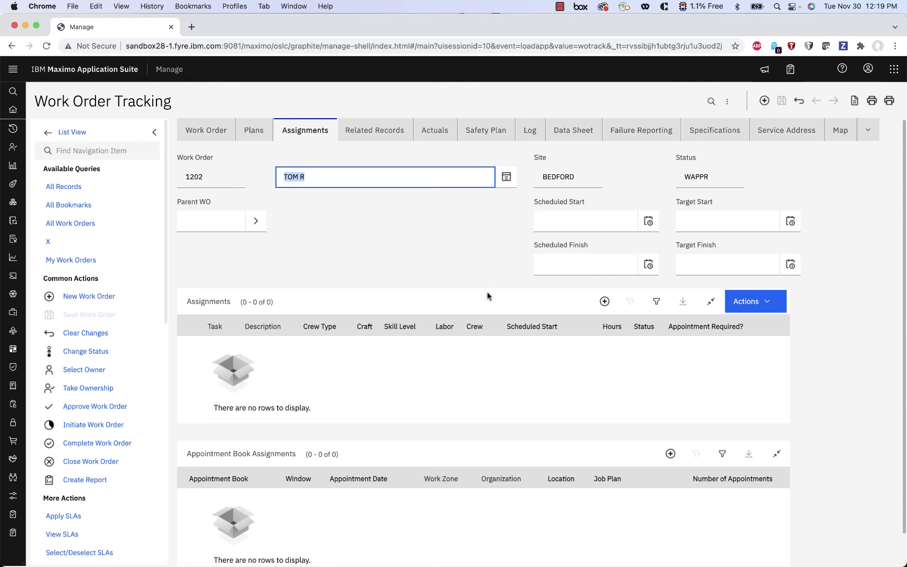
{"action": "scroll", "coordinate": [602, 293], "scroll_direction": "down", "scroll_amount": 1}
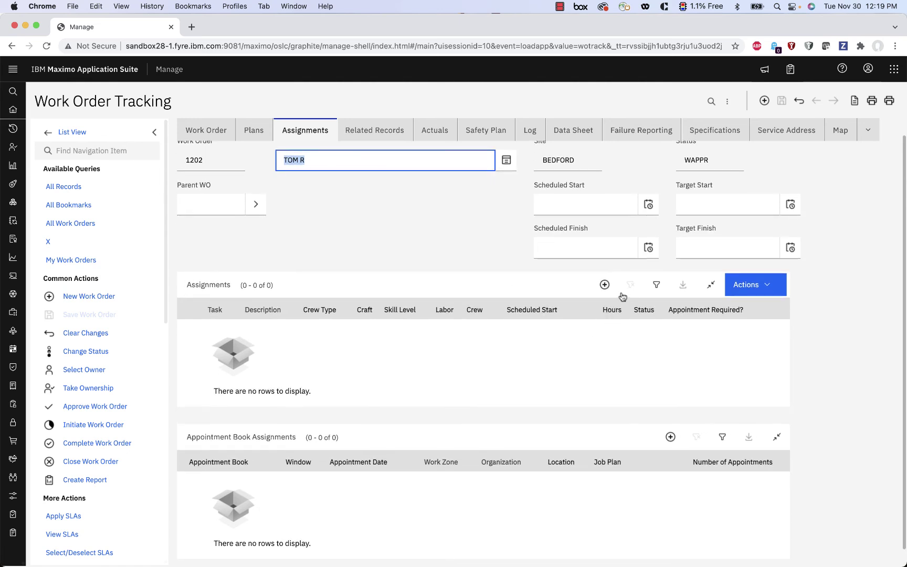
{"action": "scroll", "coordinate": [314, 398], "scroll_direction": "down", "scroll_amount": 1}
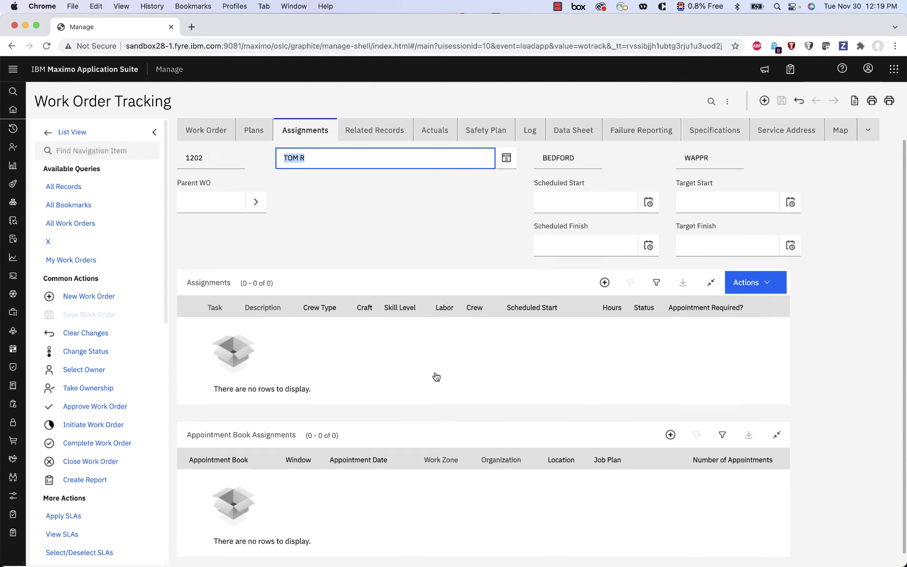
{"action": "scroll", "coordinate": [399, 375], "scroll_direction": "up", "scroll_amount": 1}
{"action": "scroll", "coordinate": [367, 462], "scroll_direction": "down", "scroll_amount": 1}
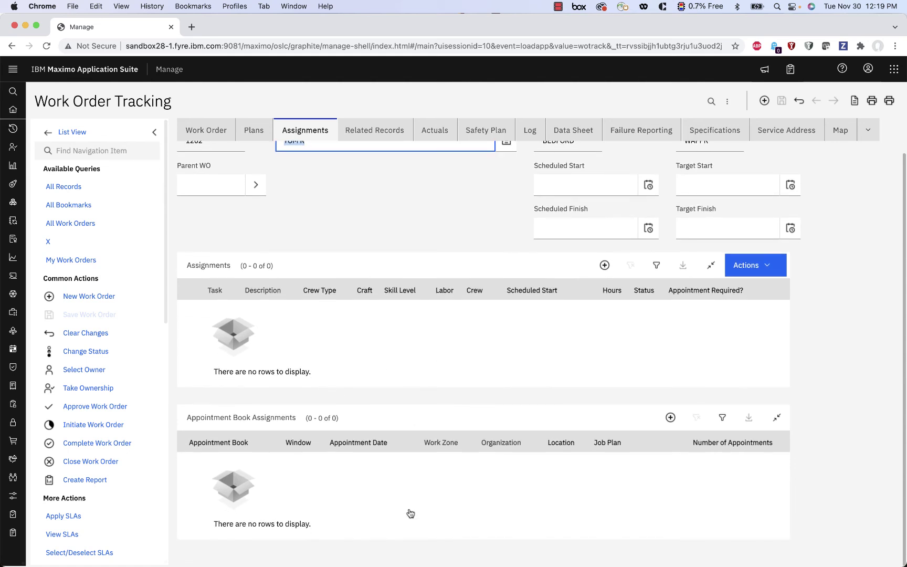
{"action": "left_click", "coordinate": [771, 269]}
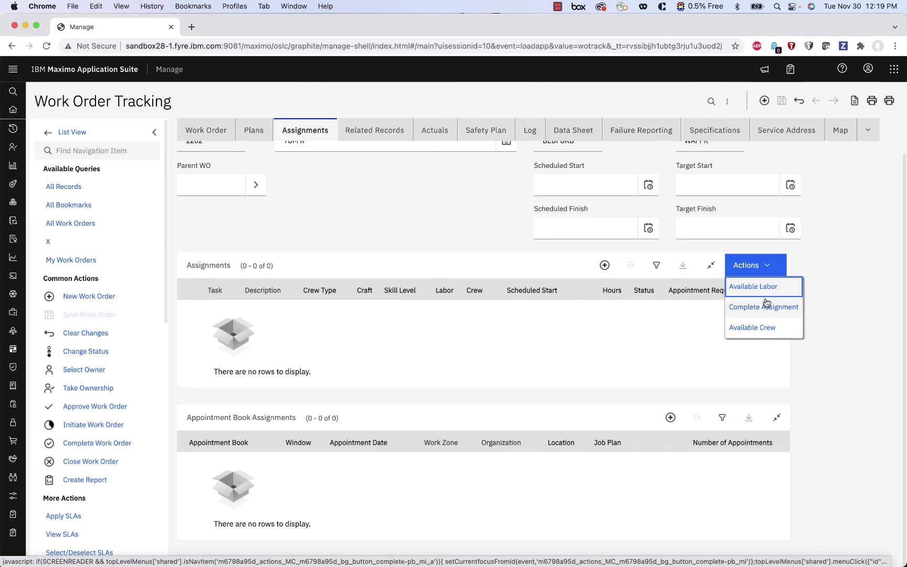
{"action": "left_click", "coordinate": [315, 388]}
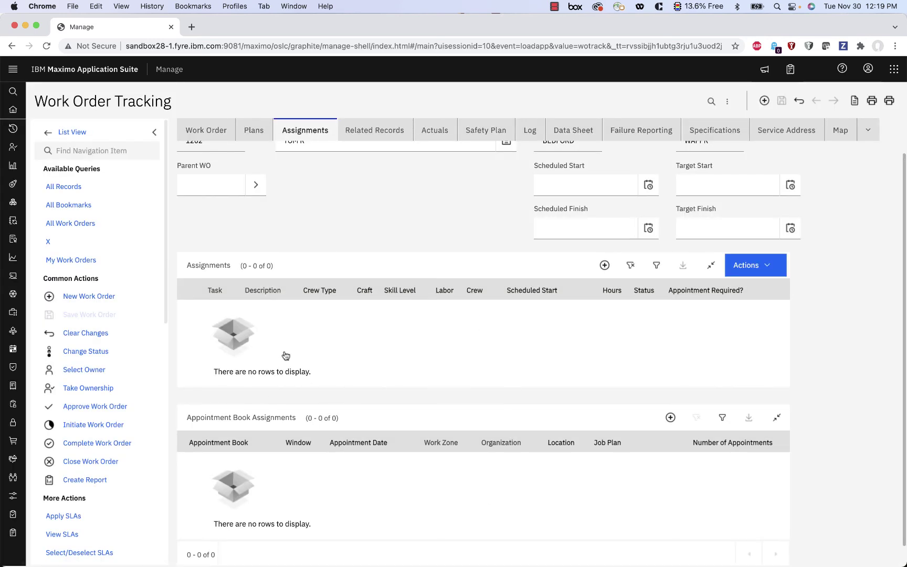
{"action": "scroll", "coordinate": [537, 350], "scroll_direction": "up", "scroll_amount": 1}
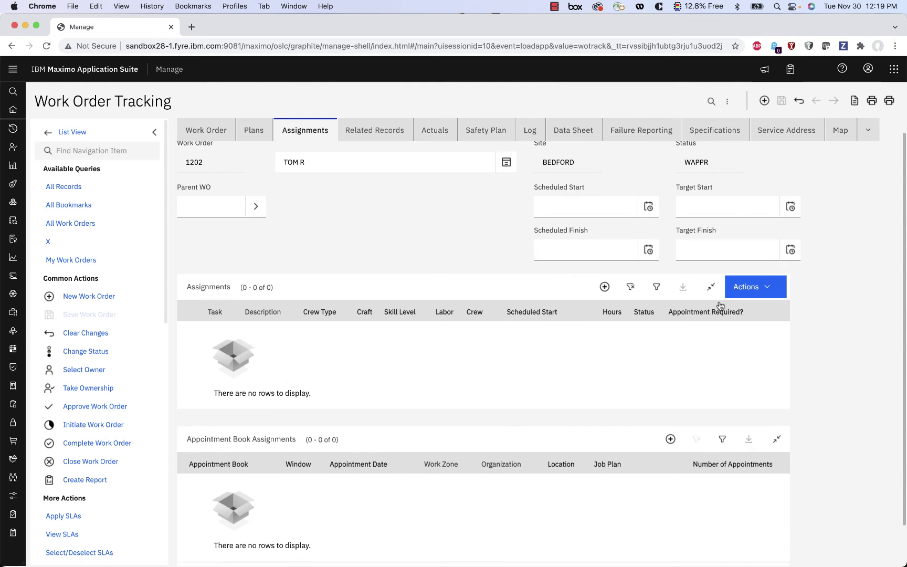
{"action": "left_click", "coordinate": [765, 291]}
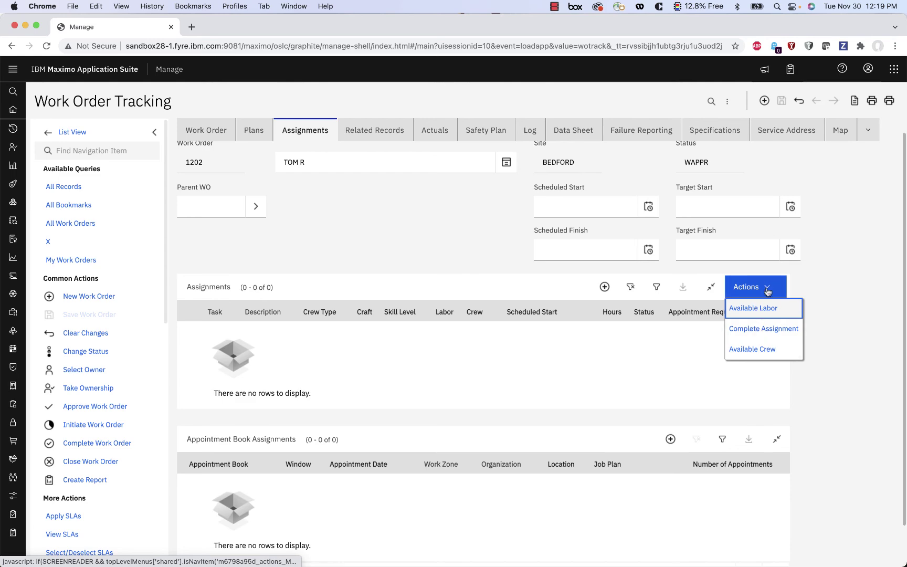
Add three TOM R assignment rows, collapsing each new row's Details panel.
{"action": "left_click", "coordinate": [605, 287]}
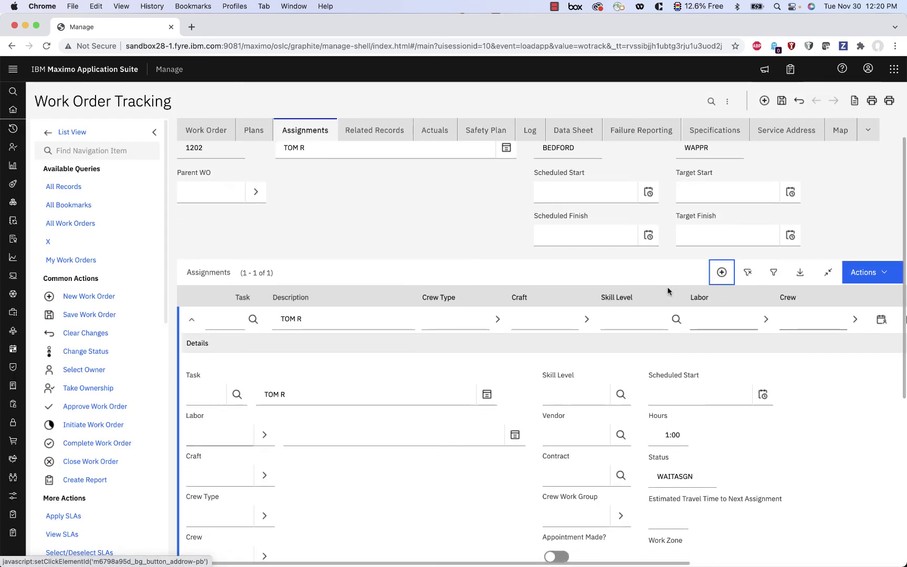
{"action": "scroll", "coordinate": [634, 293], "scroll_direction": "down", "scroll_amount": 1}
{"action": "scroll", "coordinate": [727, 275], "scroll_direction": "down", "scroll_amount": 5}
{"action": "scroll", "coordinate": [450, 352], "scroll_direction": "down", "scroll_amount": 5}
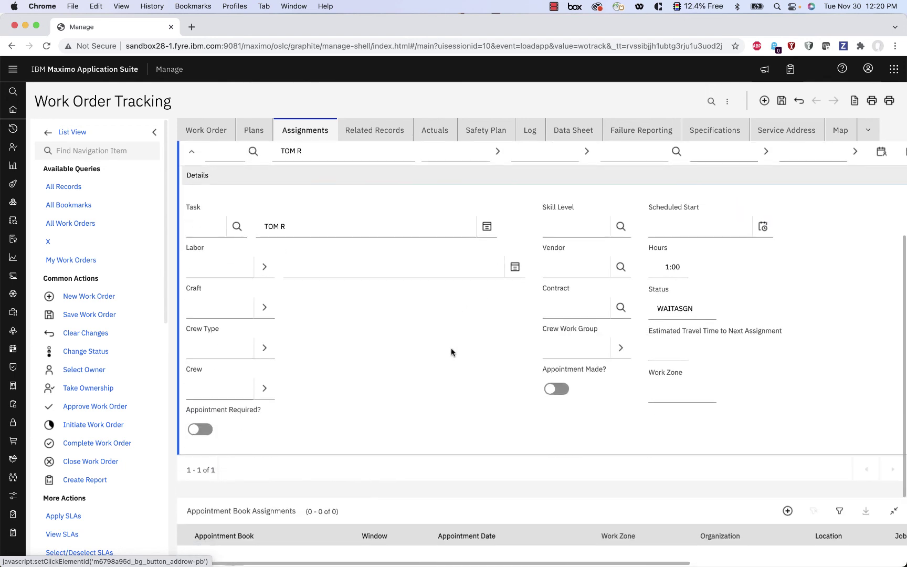
{"action": "scroll", "coordinate": [451, 353], "scroll_direction": "up", "scroll_amount": 7}
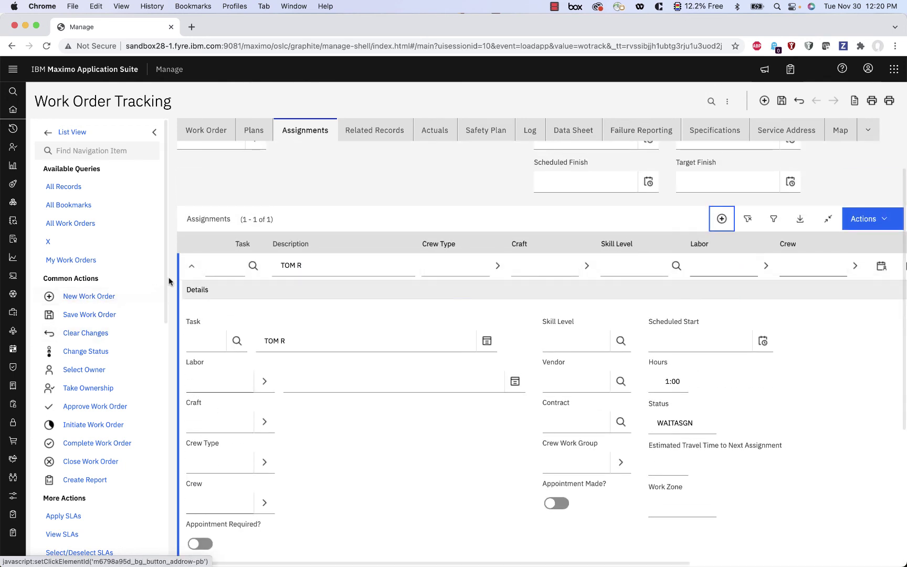
{"action": "left_click", "coordinate": [191, 265]}
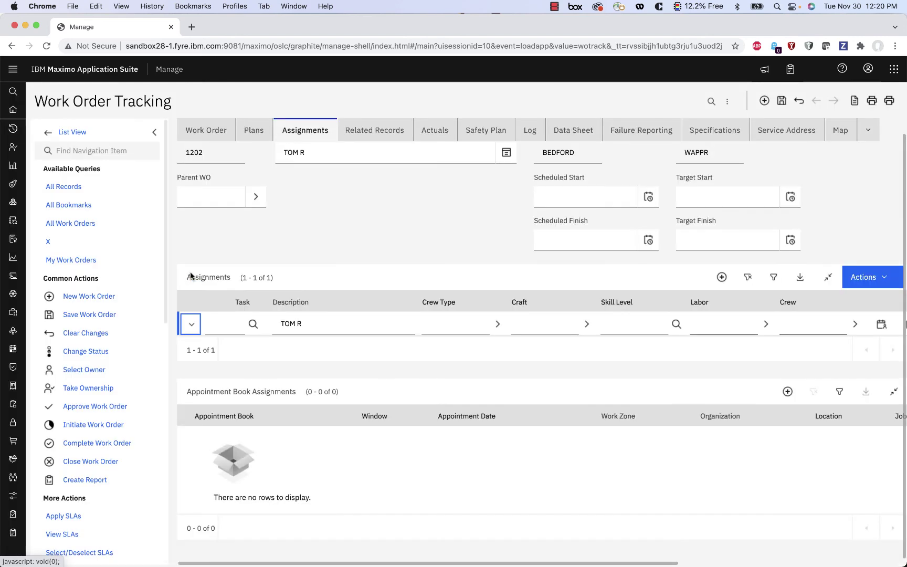
{"action": "left_click", "coordinate": [722, 276]}
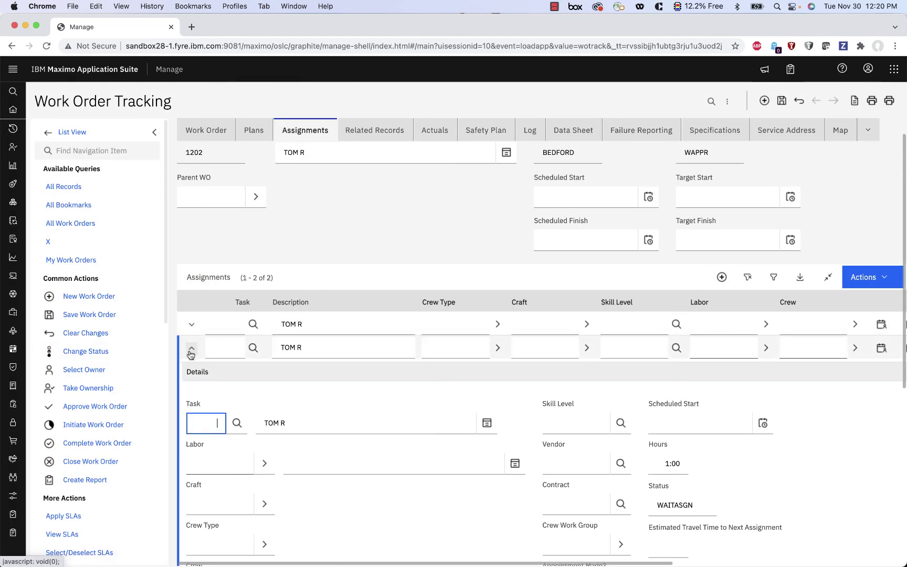
{"action": "left_click", "coordinate": [191, 347]}
{"action": "left_click", "coordinate": [720, 277]}
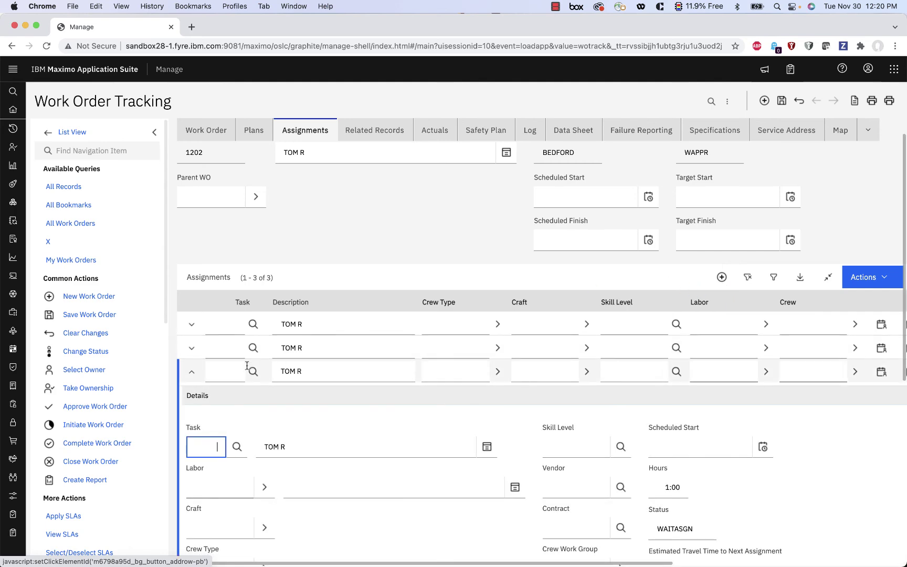
{"action": "left_click", "coordinate": [195, 375]}
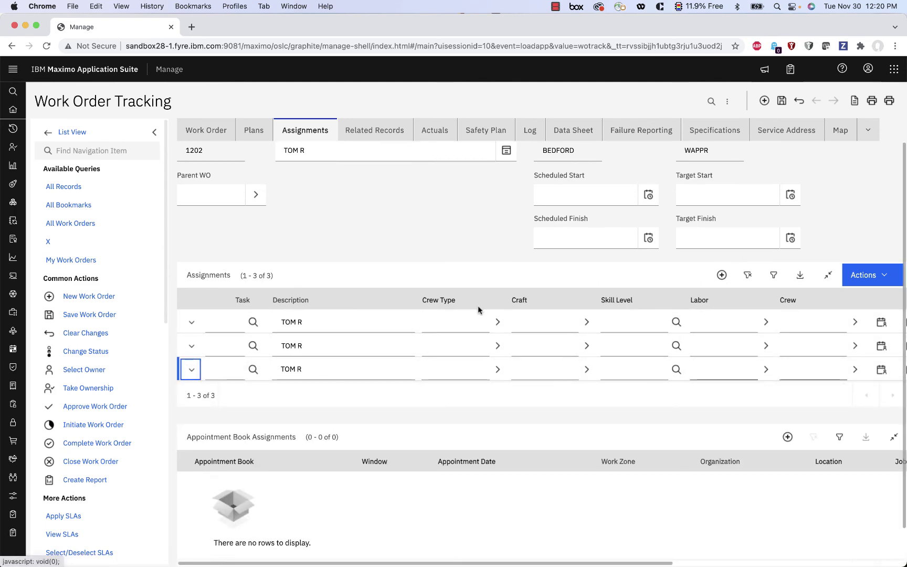
{"action": "scroll", "coordinate": [471, 319], "scroll_direction": "down", "scroll_amount": 2}
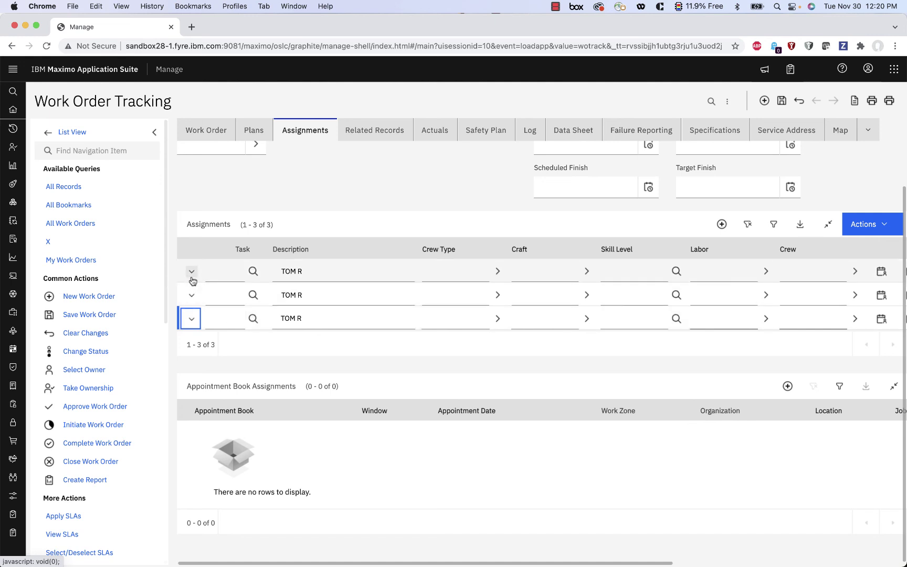
{"action": "scroll", "coordinate": [378, 274], "scroll_direction": "up", "scroll_amount": 1}
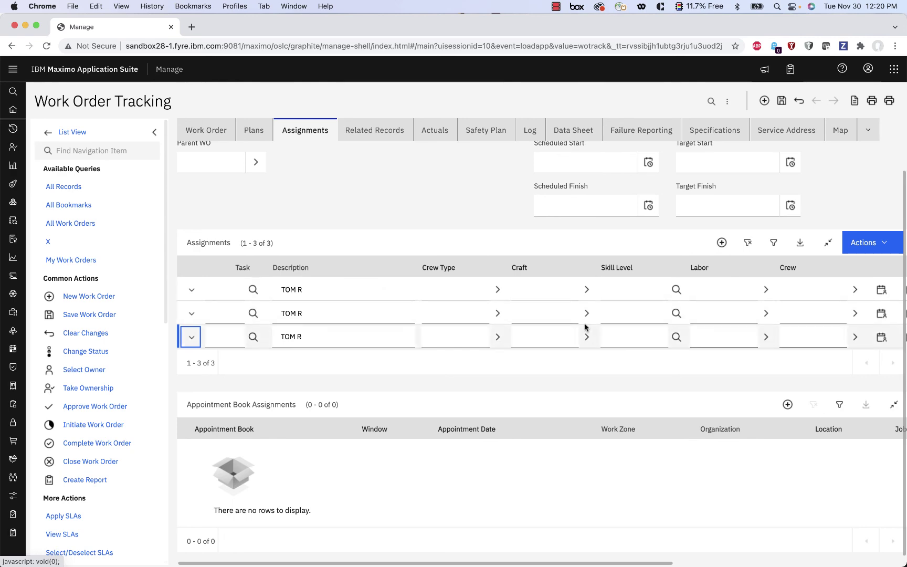
{"action": "left_click", "coordinate": [192, 291]}
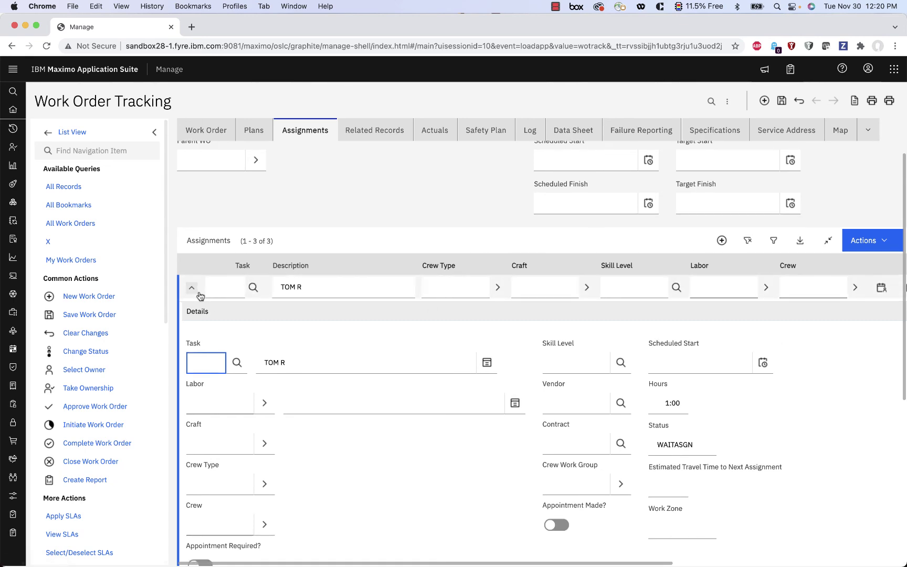
{"action": "left_click", "coordinate": [193, 290]}
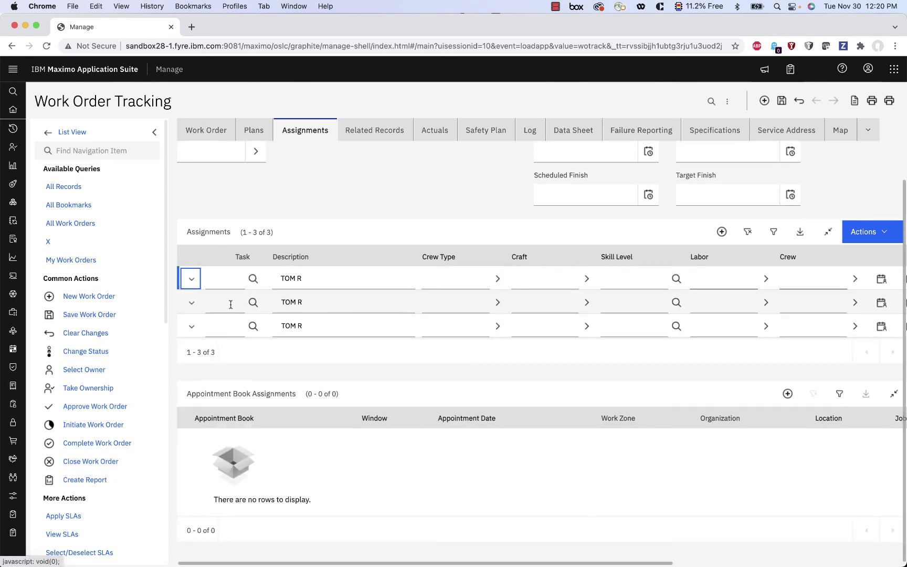
{"action": "left_click", "coordinate": [191, 303]}
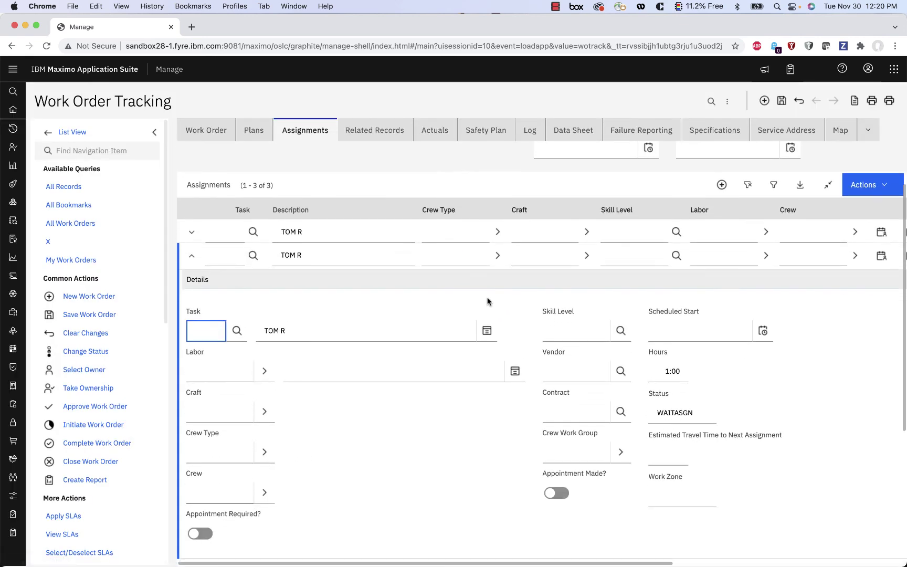
{"action": "left_click", "coordinate": [192, 255]}
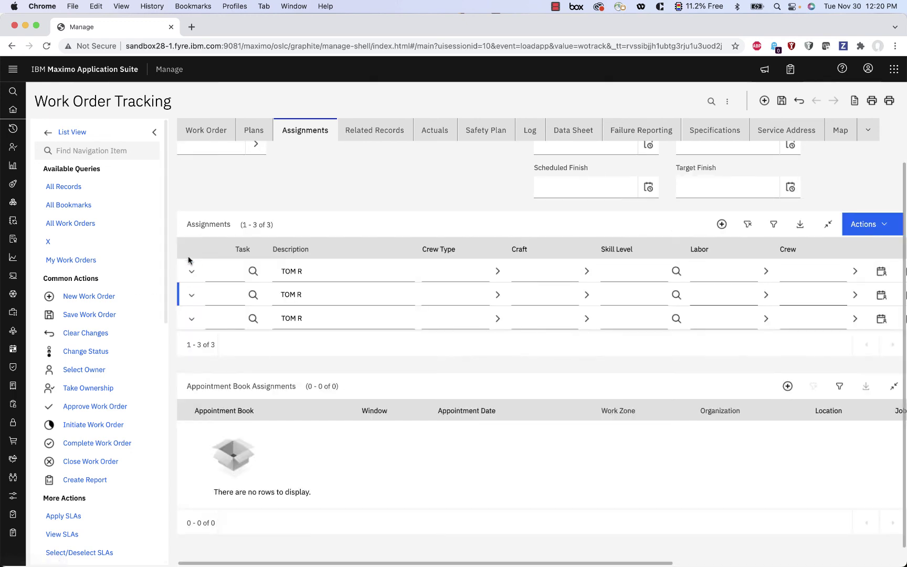